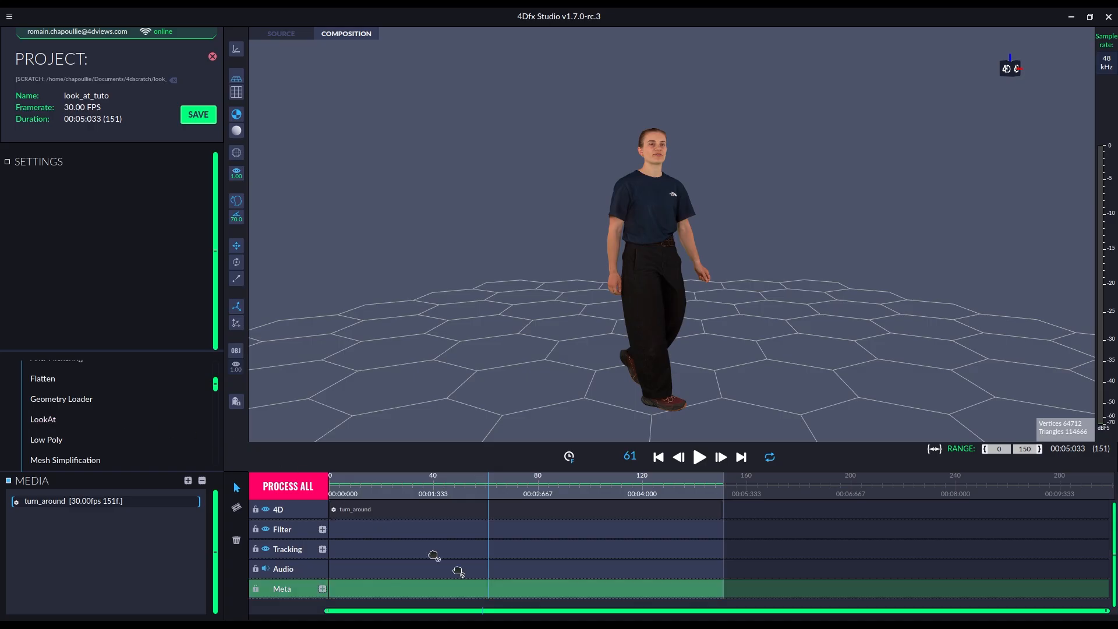
# Extend both ends of the LookAt block on the Meta track so it spans frames 22 to 118.
pyautogui.moveTo(487, 488); pyautogui.dragTo(387, 485)
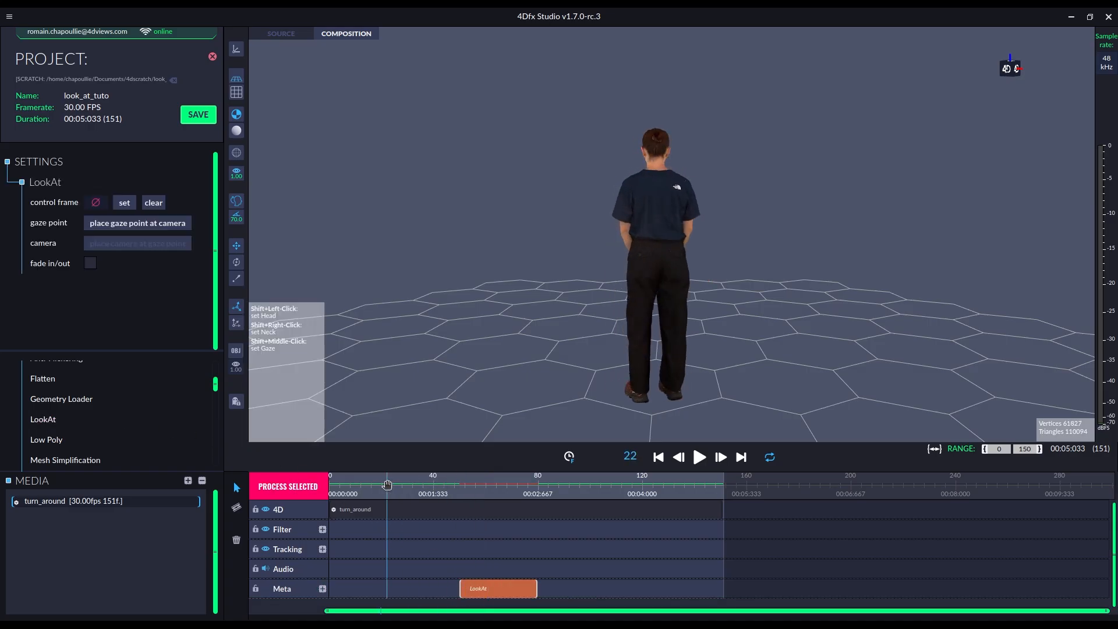
pyautogui.moveTo(460, 587); pyautogui.dragTo(398, 585)
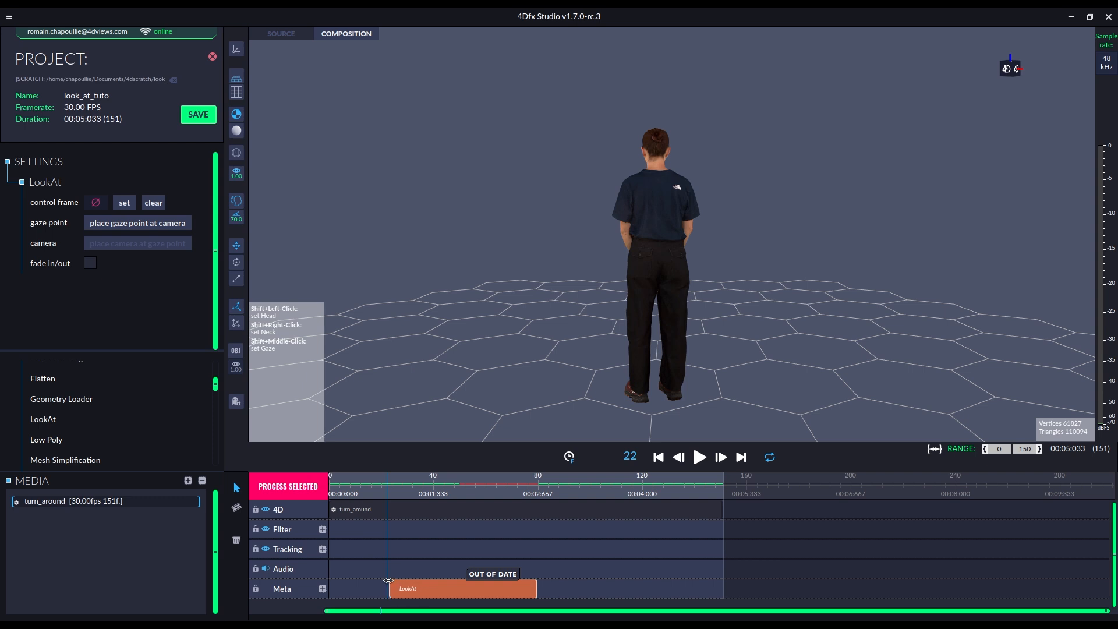
pyautogui.moveTo(396, 489); pyautogui.dragTo(640, 502)
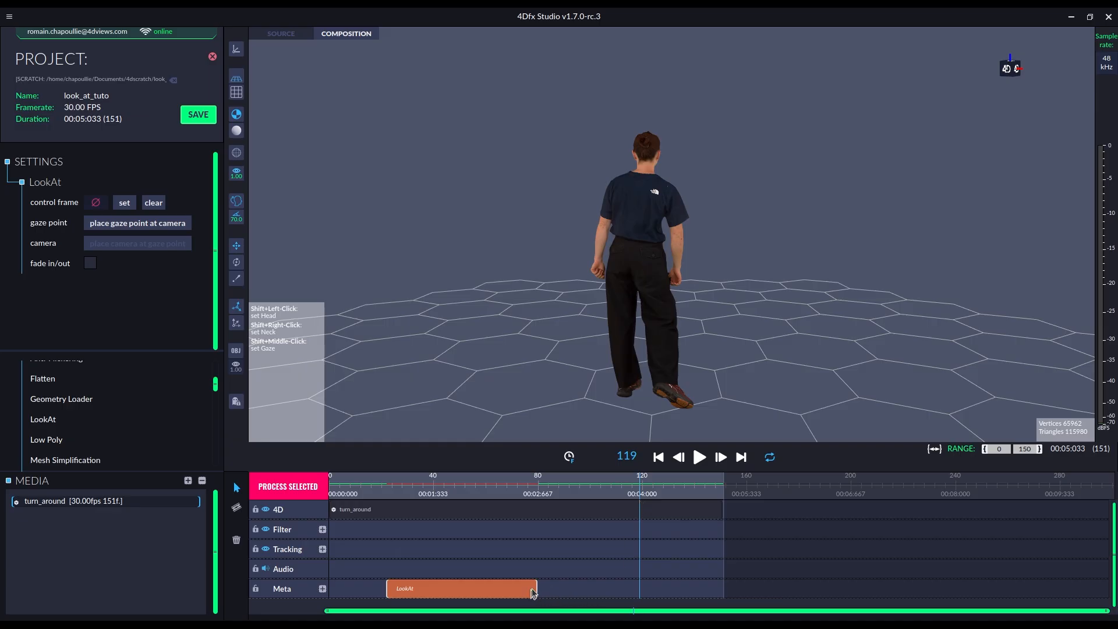
pyautogui.moveTo(536, 586); pyautogui.dragTo(638, 587)
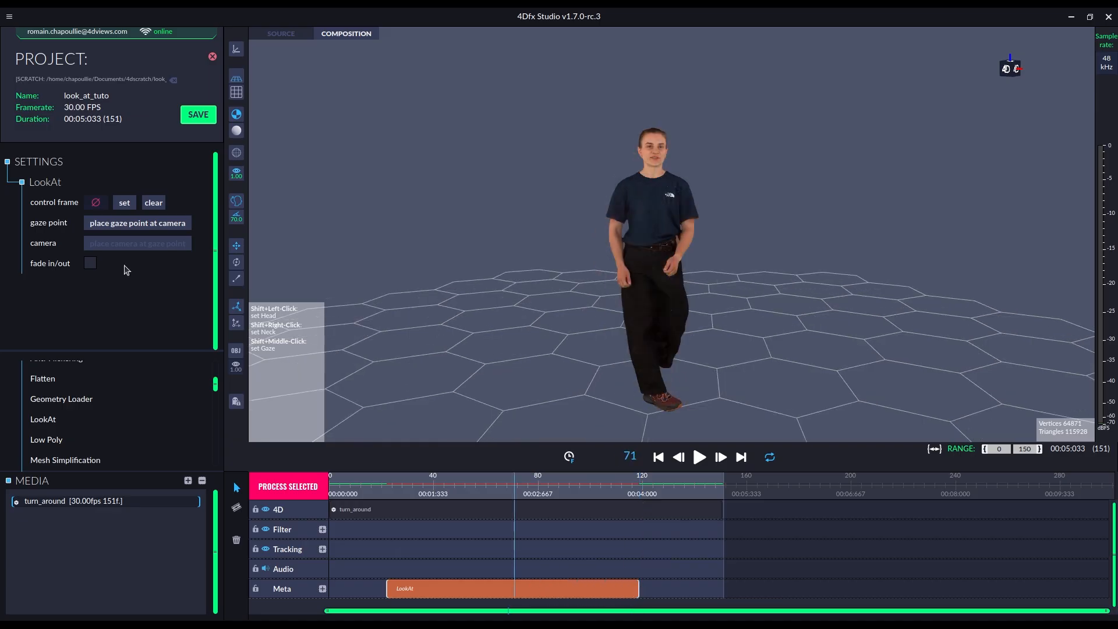
# Enable fade in/out for the LookAt block, with the left cover at frame 50 and the right cover at frame 108.
pyautogui.click(90, 265)
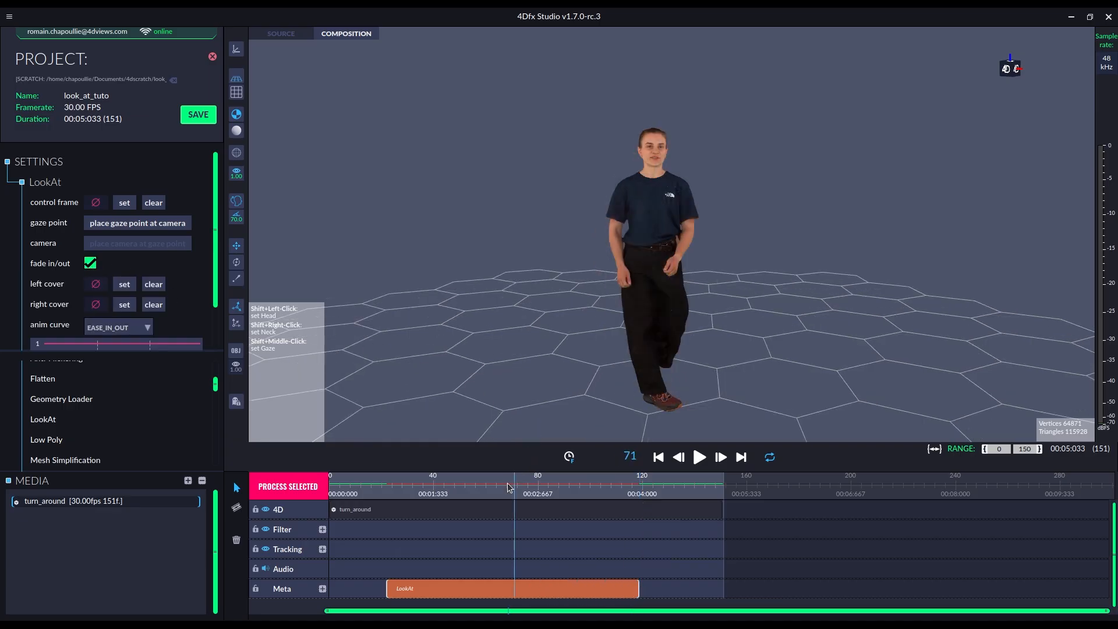
pyautogui.moveTo(512, 486); pyautogui.dragTo(460, 488)
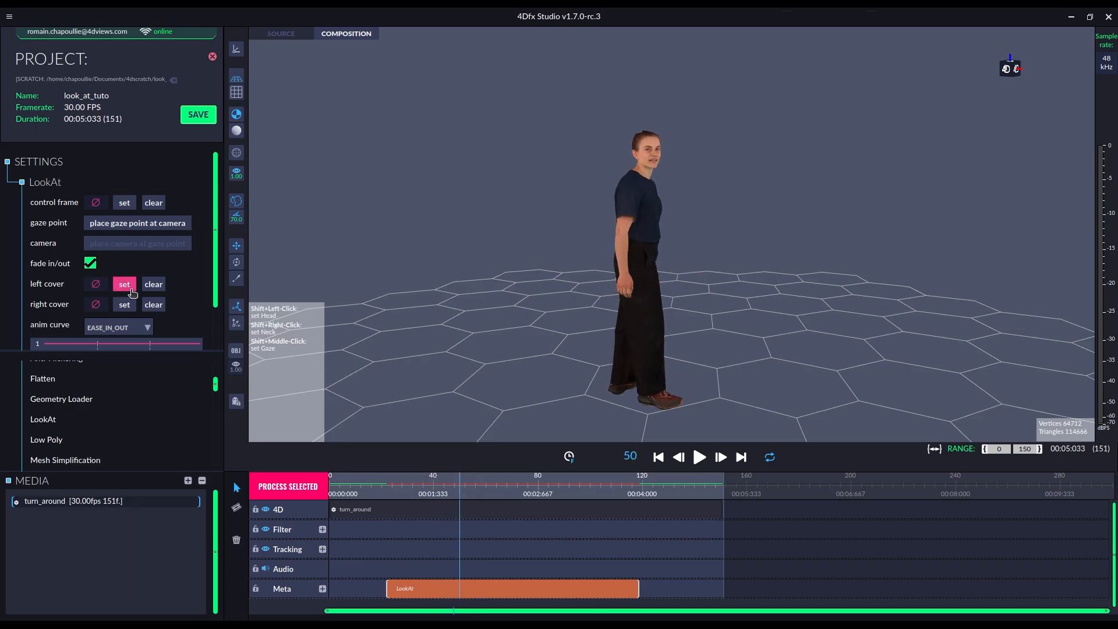
pyautogui.moveTo(454, 484); pyautogui.dragTo(610, 494)
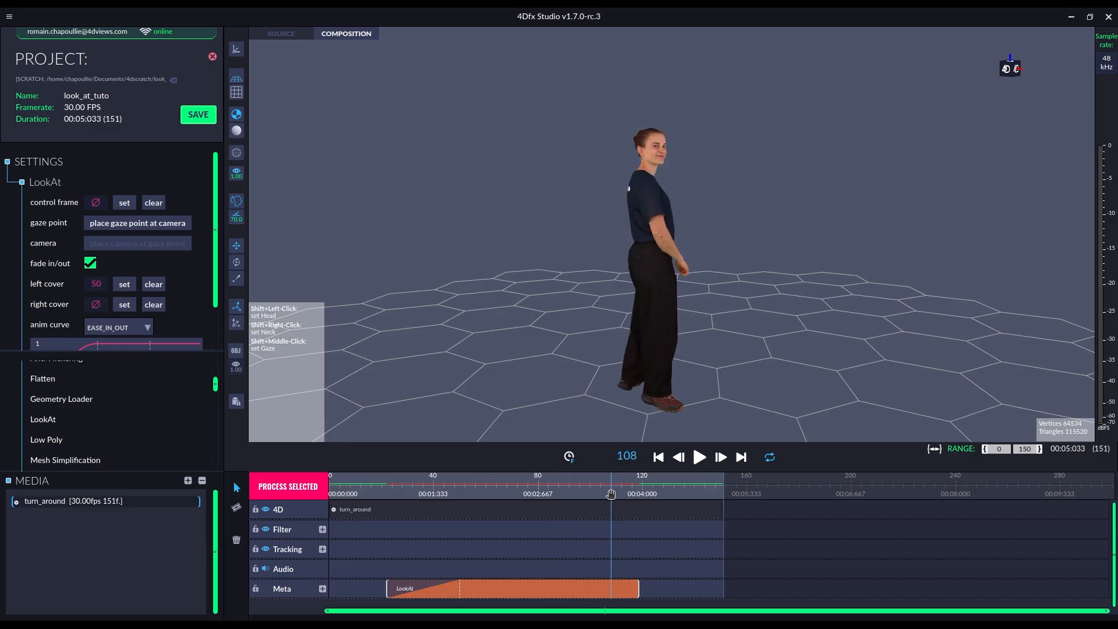
pyautogui.moveTo(494, 304); pyautogui.dragTo(472, 293, button='middle')
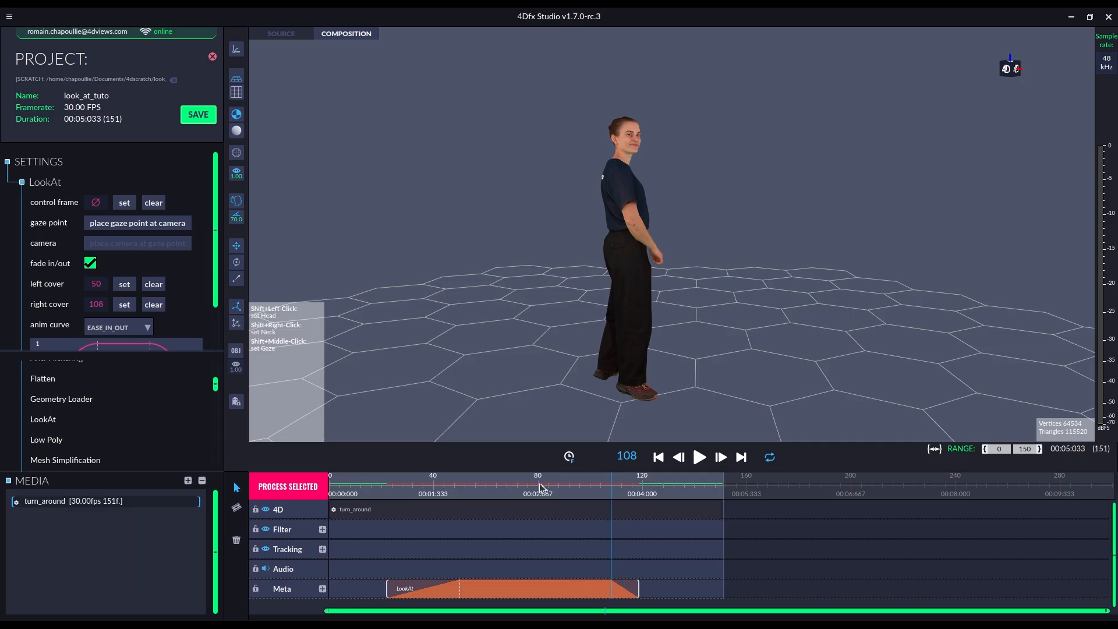
# Place the head controller on the woman's head at frame 77, making it the control frame.
pyautogui.moveTo(533, 489); pyautogui.dragTo(530, 490)
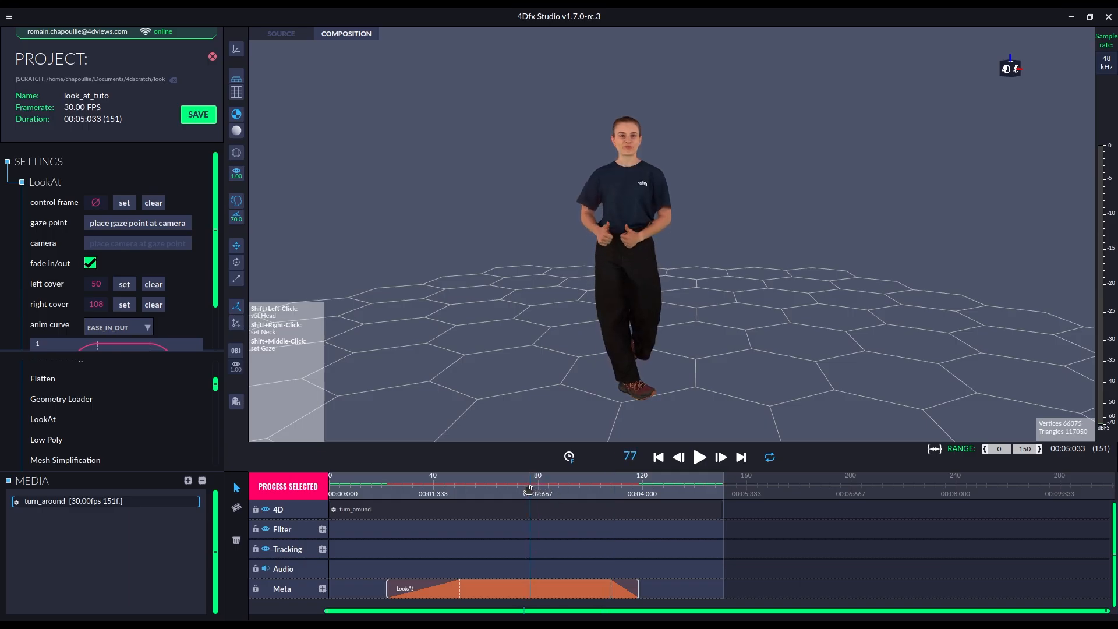
pyautogui.moveTo(535, 319); pyautogui.dragTo(536, 311)
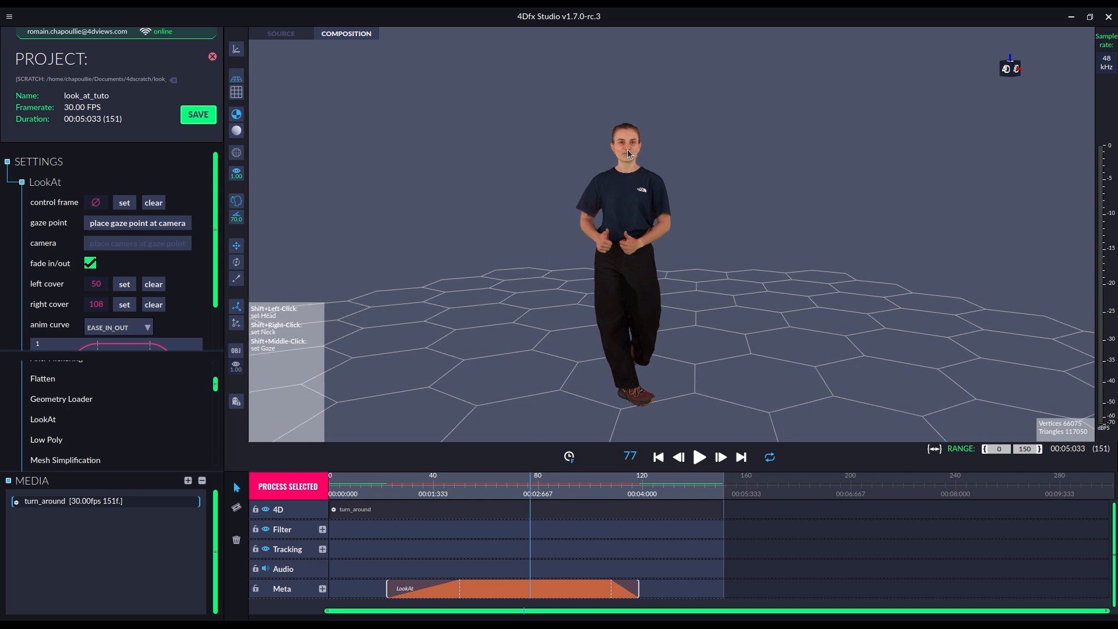
pyautogui.doubleClick(627, 150)
pyautogui.scroll(10, 645, 186)
pyautogui.moveTo(497, 245); pyautogui.dragTo(698, 145)
pyautogui.scroll(-4, 621, 226)
pyautogui.keyDown('shift'); pyautogui.click(633, 168); pyautogui.keyUp('shift')
# Flatten and centre the head controller around the head, with scale 0.17, 0.17, 0.06 and translation 0.18, -0.28, 1.56.
pyautogui.click(689, 198)
pyautogui.scroll(-3, 689, 198)
pyautogui.click(576, 180)
pyautogui.click(581, 180)
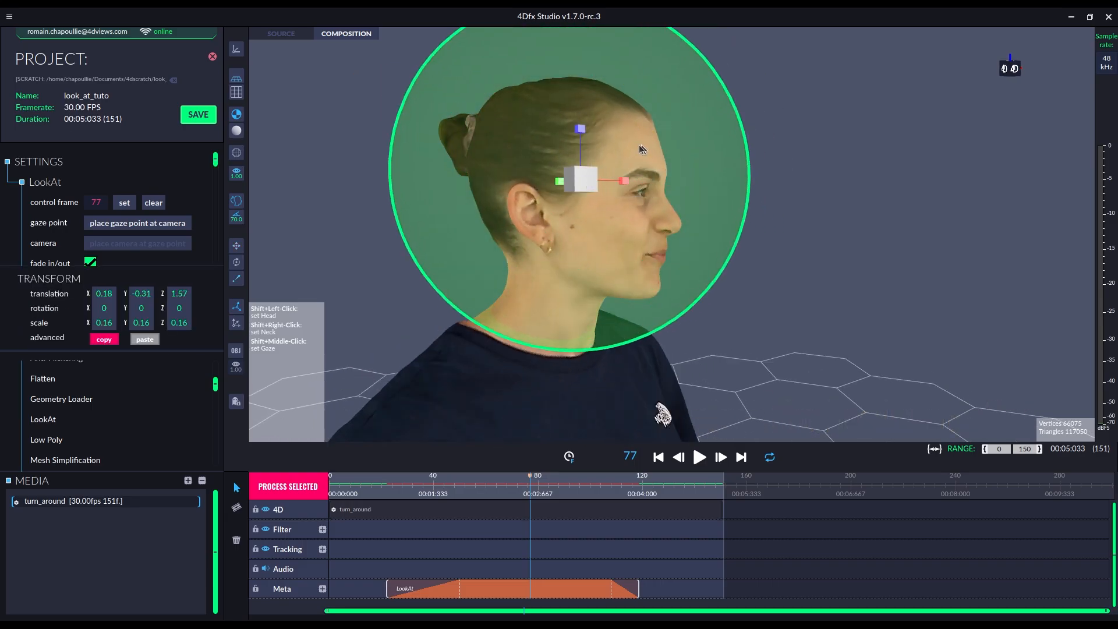
pyautogui.moveTo(581, 128); pyautogui.dragTo(579, 169)
pyautogui.moveTo(646, 189); pyautogui.dragTo(677, 196)
pyautogui.click(656, 193)
pyautogui.moveTo(515, 199); pyautogui.dragTo(668, 205)
pyautogui.moveTo(594, 189); pyautogui.dragTo(561, 185)
pyautogui.moveTo(829, 195); pyautogui.dragTo(420, 196)
pyautogui.moveTo(633, 198); pyautogui.dragTo(764, 216)
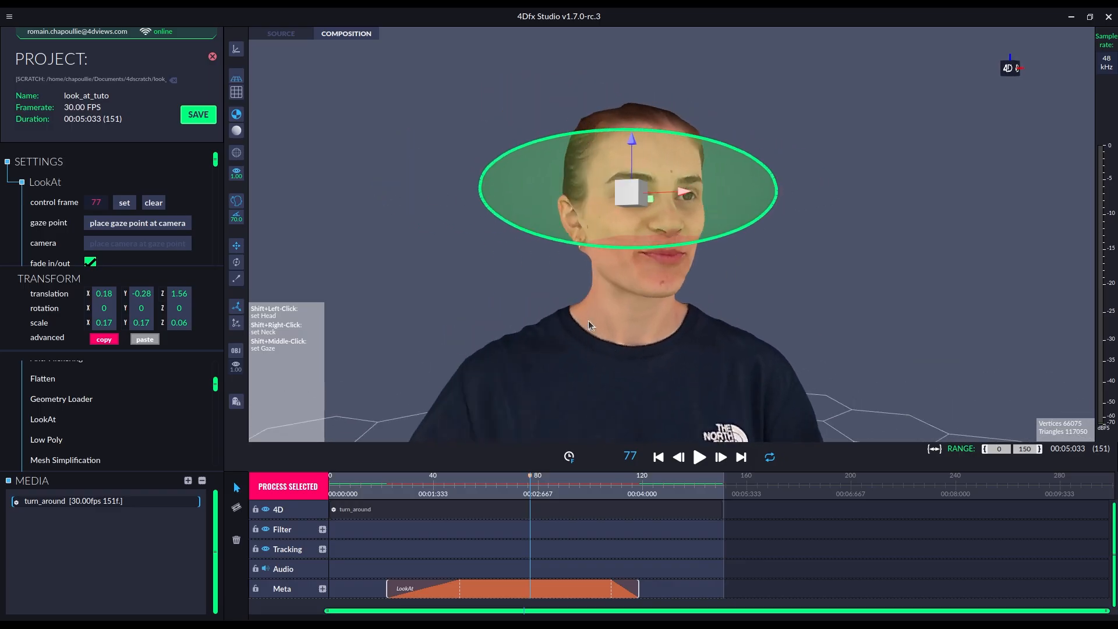
# Place the neck controller on the neck and tilt it to a rotation of 22, 6, 17.
pyautogui.keyDown('shift'); pyautogui.rightClick(615, 301); pyautogui.keyUp('shift')
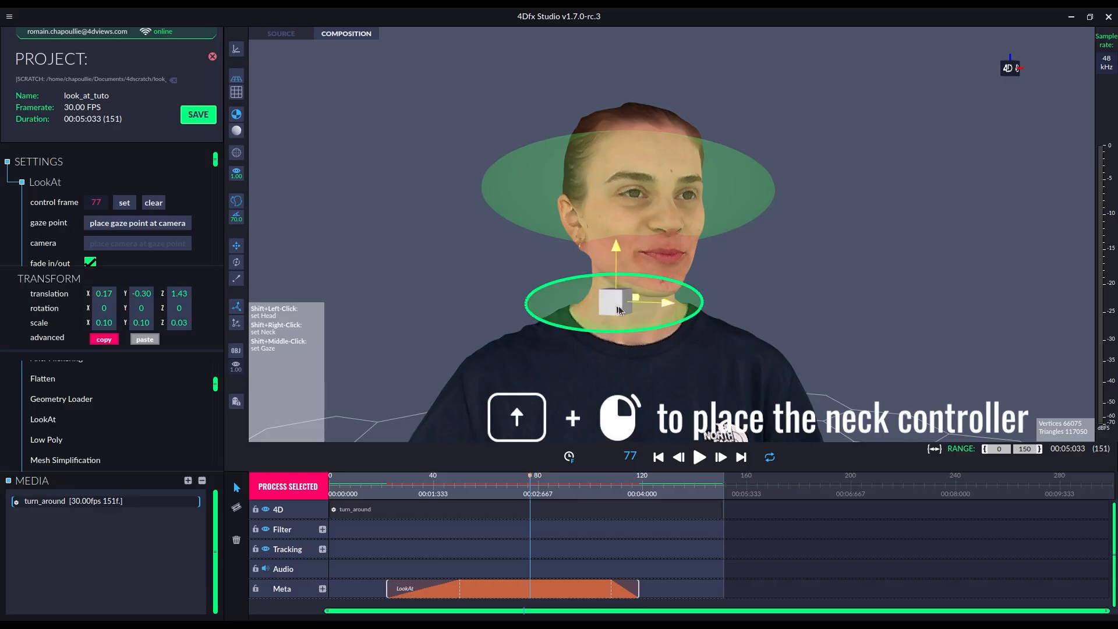
pyautogui.moveTo(617, 307); pyautogui.dragTo(618, 317, button='middle')
pyautogui.press('r')
pyautogui.moveTo(618, 300); pyautogui.dragTo(690, 352)
pyautogui.moveTo(361, 291); pyautogui.dragTo(678, 305)
# Enlarge the neck controller to a scale of 0.14 on X and Y, and flatten it along Z.
pyautogui.press('t')
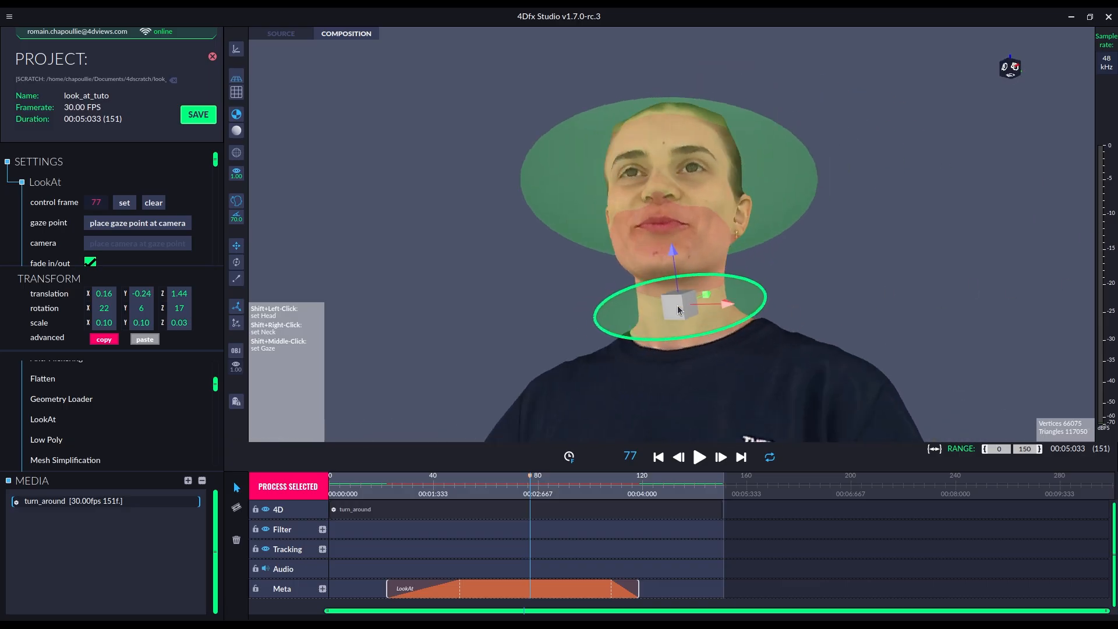
pyautogui.moveTo(879, 269); pyautogui.dragTo(746, 311)
pyautogui.scroll(4, 746, 311)
pyautogui.moveTo(731, 318); pyautogui.dragTo(685, 283, button='middle')
pyautogui.press('s')
pyautogui.moveTo(688, 272); pyautogui.dragTo(761, 232)
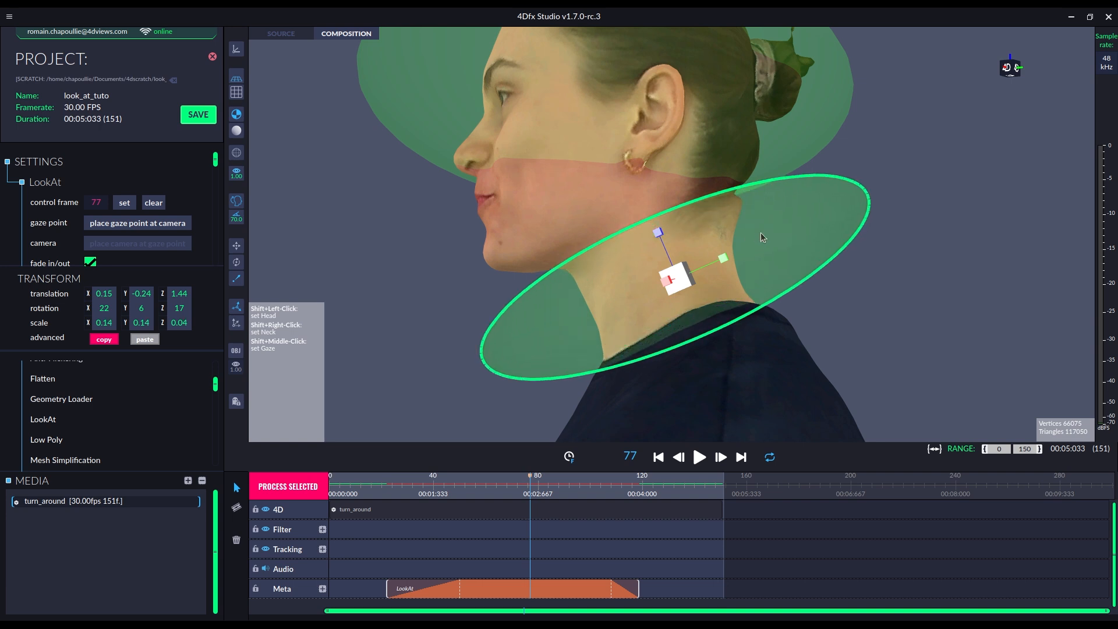
pyautogui.moveTo(663, 240); pyautogui.dragTo(667, 245, button='middle')
pyautogui.moveTo(662, 241); pyautogui.dragTo(664, 284)
# Move the neck controller so it is centred on the neck, checking its fit from several sides.
pyautogui.press('t')
pyautogui.moveTo(574, 370); pyautogui.dragTo(942, 325, button='middle')
pyautogui.moveTo(644, 279); pyautogui.dragTo(645, 277)
pyautogui.moveTo(645, 277); pyautogui.dragTo(763, 314, button='middle')
pyautogui.moveTo(675, 284); pyautogui.dragTo(682, 290)
pyautogui.moveTo(682, 290); pyautogui.dragTo(654, 301, button='middle')
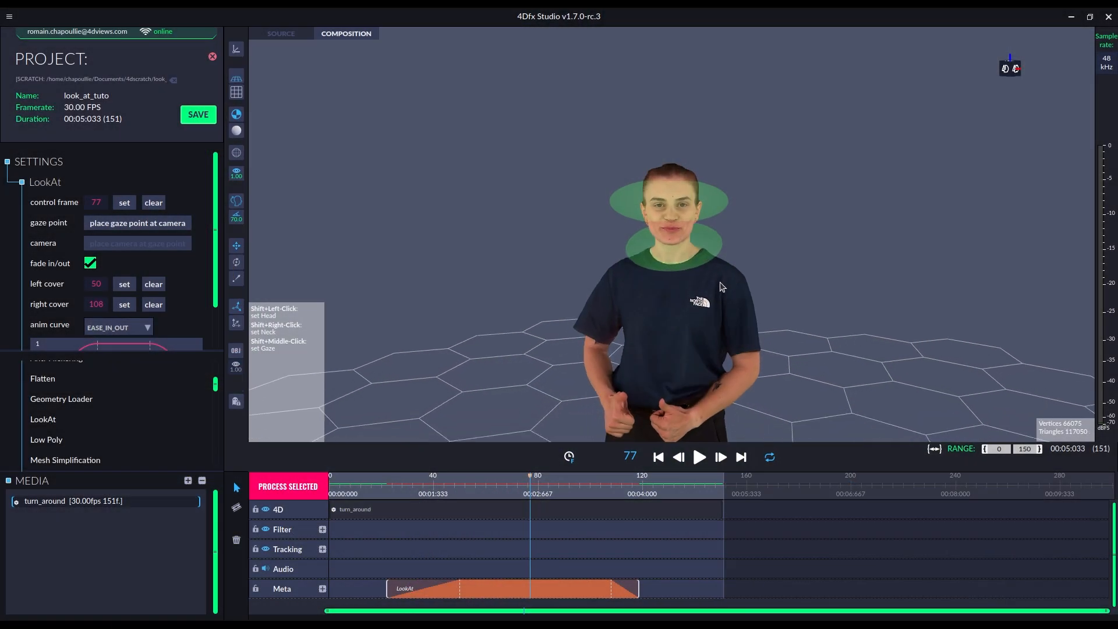
# Frame the full figure from the front and place the LookAt gaze point at the camera position.
pyautogui.scroll(-5, 721, 289)
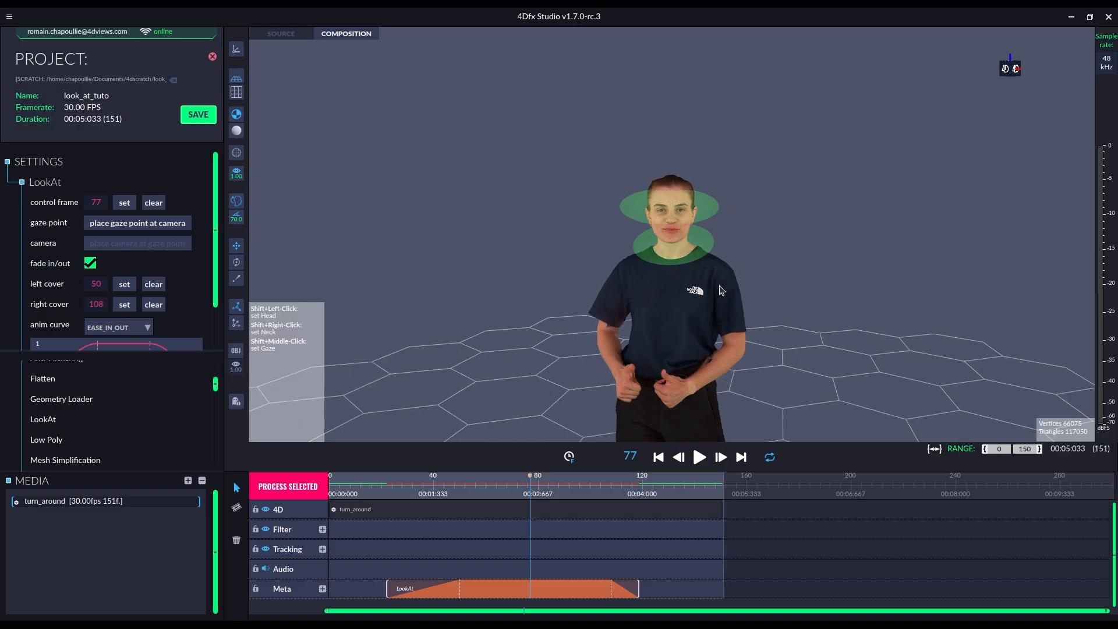
pyautogui.scroll(-3, 724, 278)
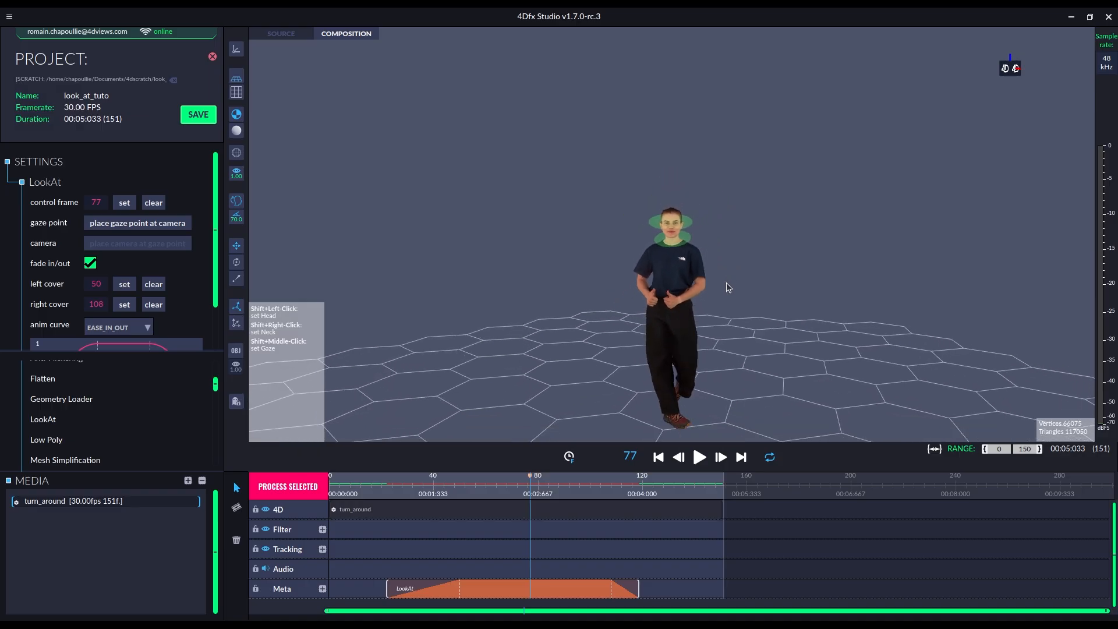
pyautogui.click(178, 226)
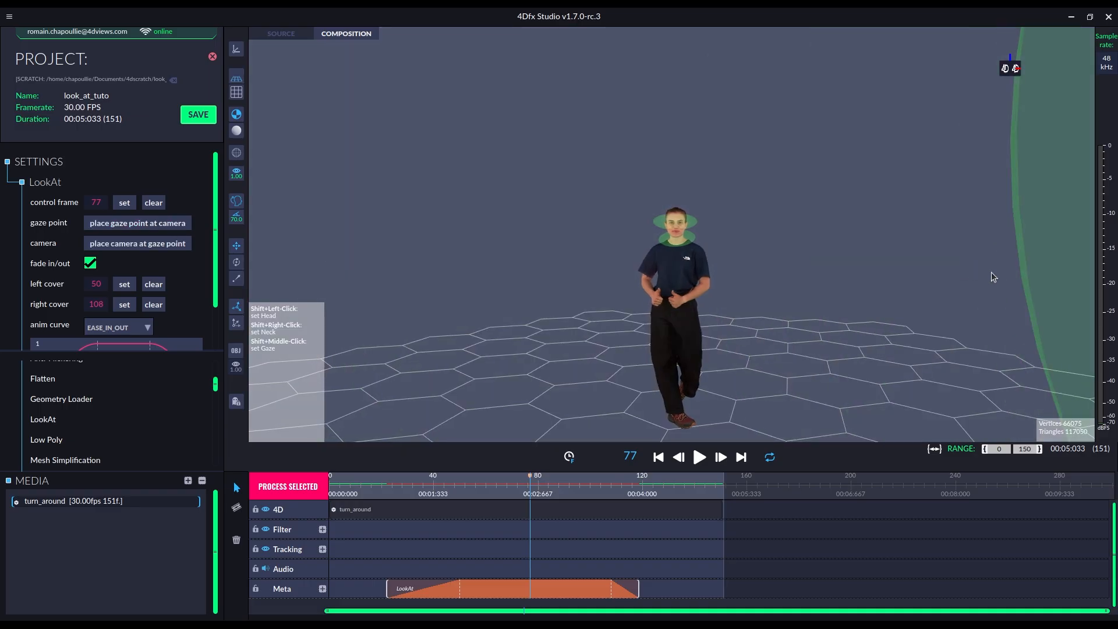
pyautogui.scroll(-2, 538, 301)
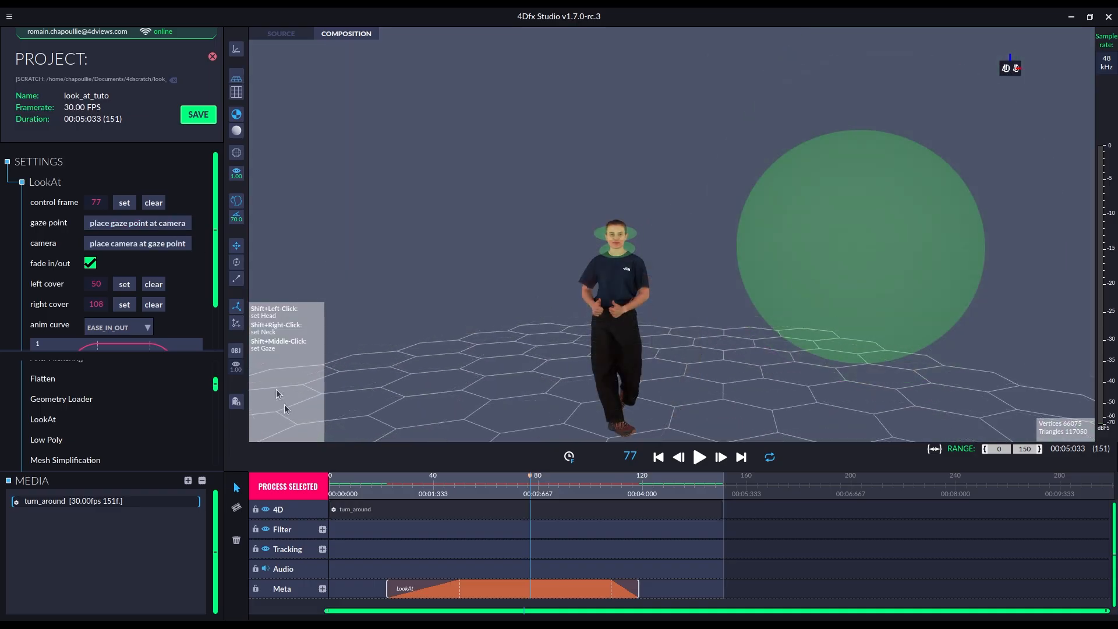
# Process the selected LookAt block and review the resulting head movement across the frames from different angles.
pyautogui.click(311, 484)
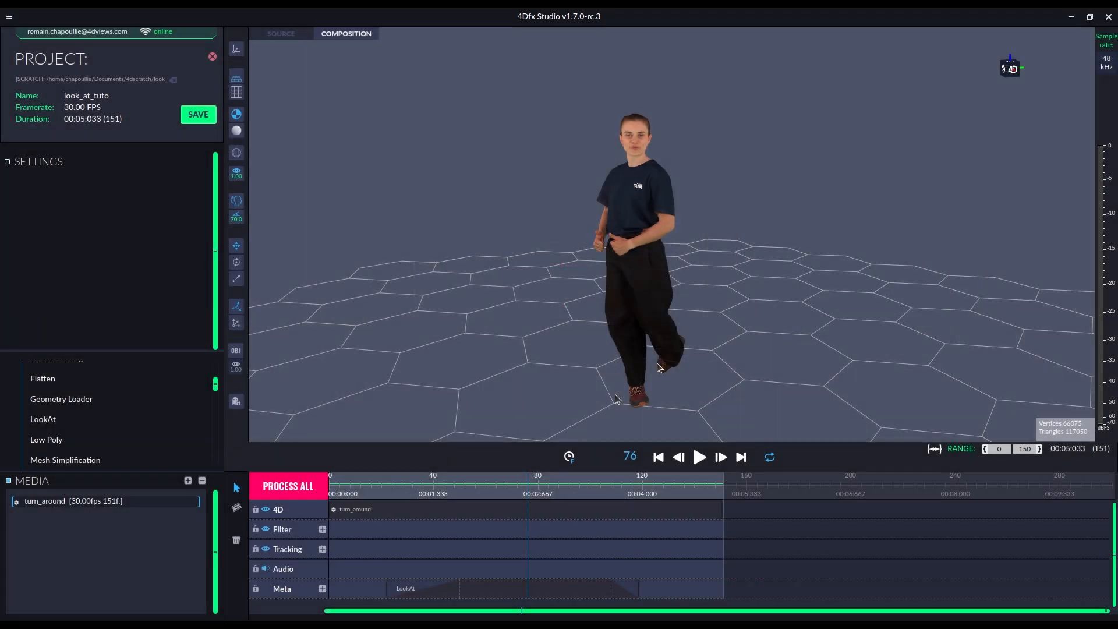
pyautogui.moveTo(675, 344); pyautogui.dragTo(641, 379)
pyautogui.moveTo(482, 495); pyautogui.dragTo(259, 467)
pyautogui.moveTo(466, 326); pyautogui.dragTo(529, 325)
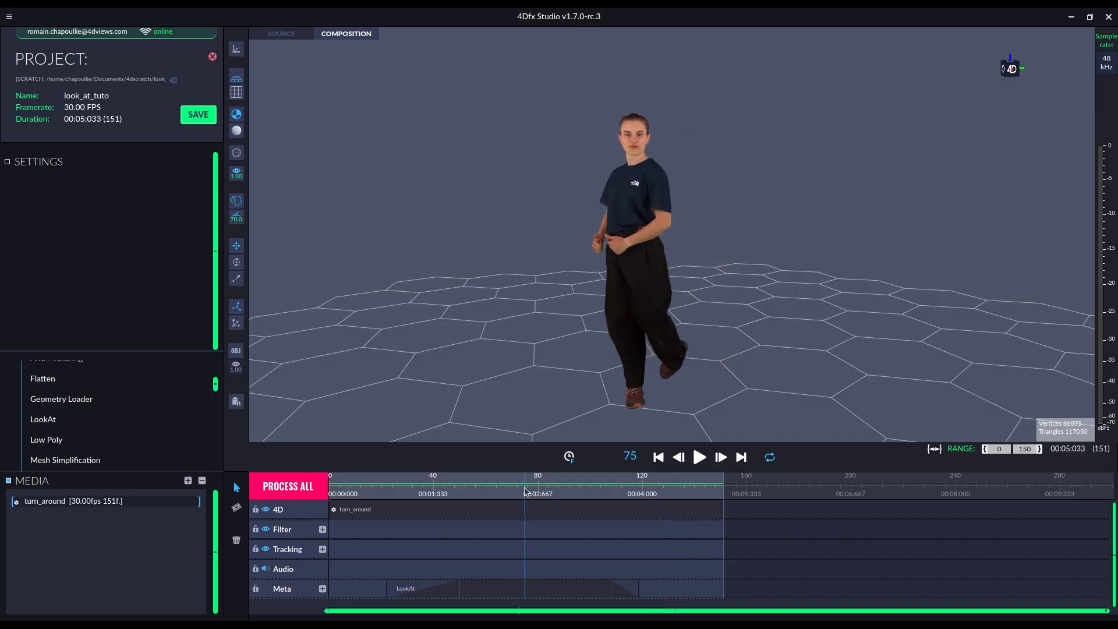
pyautogui.moveTo(533, 360); pyautogui.dragTo(599, 342)
# Try to process the LookAt block on the LookAt1 track.
pyautogui.click(237, 202)
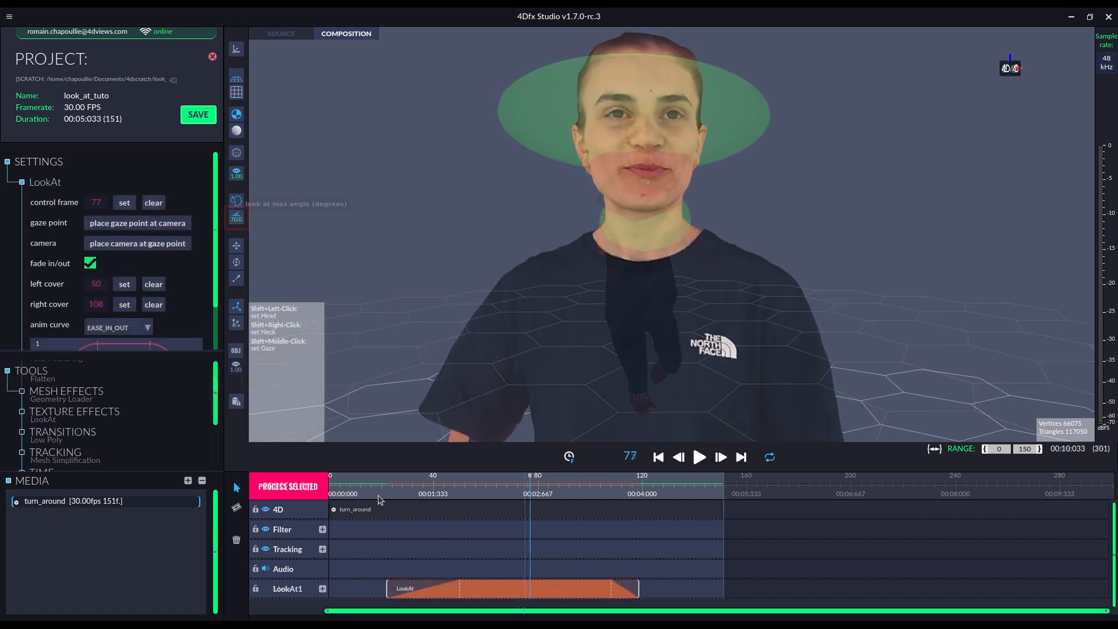
pyautogui.click(285, 494)
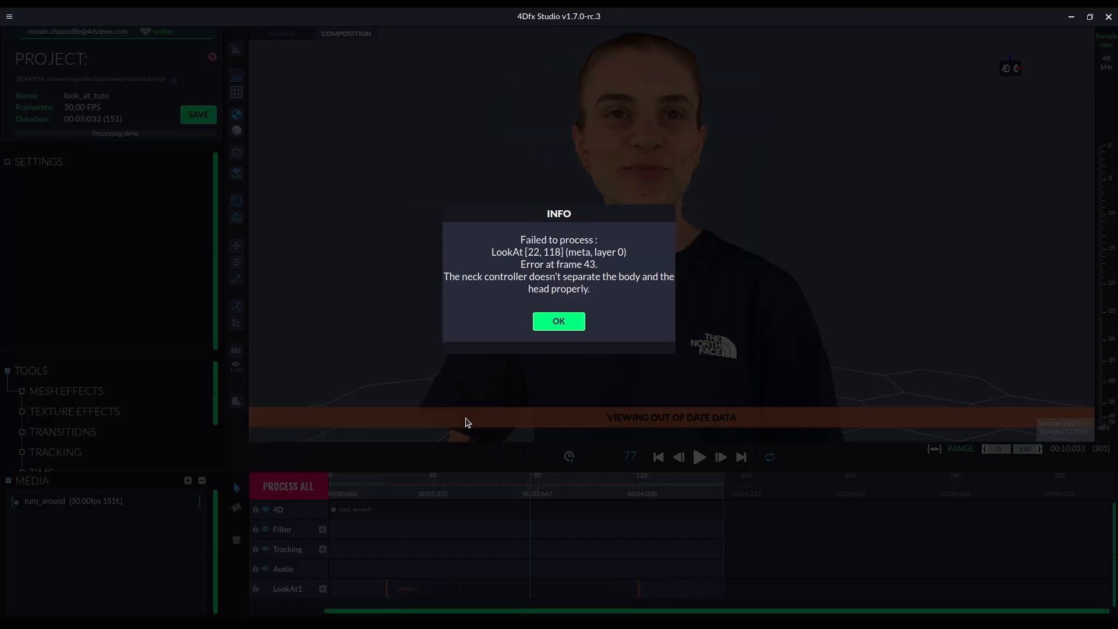
pyautogui.click(559, 321)
# Examine how the LookAt block's neck controller cuts through the neck at frame 43.
pyautogui.moveTo(508, 488); pyautogui.dragTo(441, 488)
pyautogui.click(537, 586)
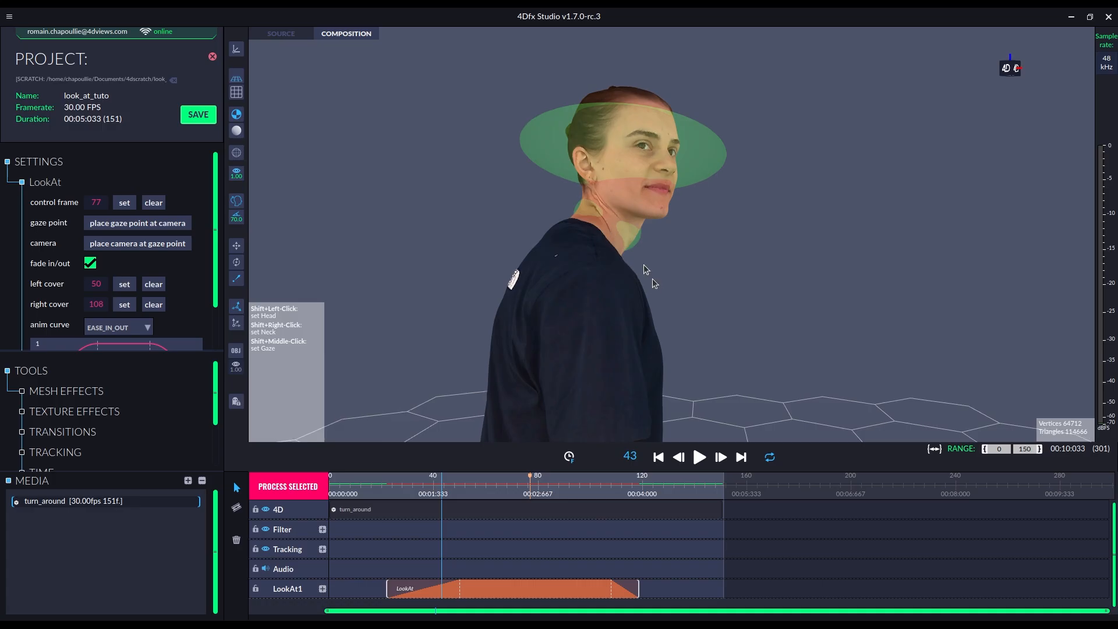
pyautogui.moveTo(644, 265); pyautogui.dragTo(594, 285)
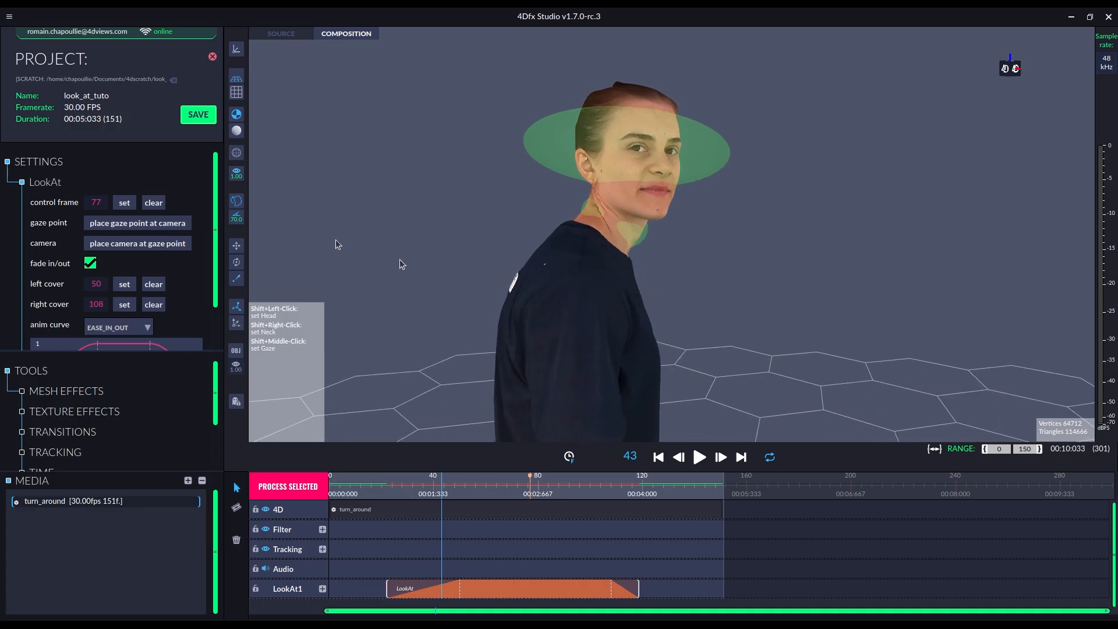
# At control frame 77, scale the neck controller to 0.10 on X and Y and flatten it along Z, and reprocess the LookAt block.
pyautogui.click(96, 204)
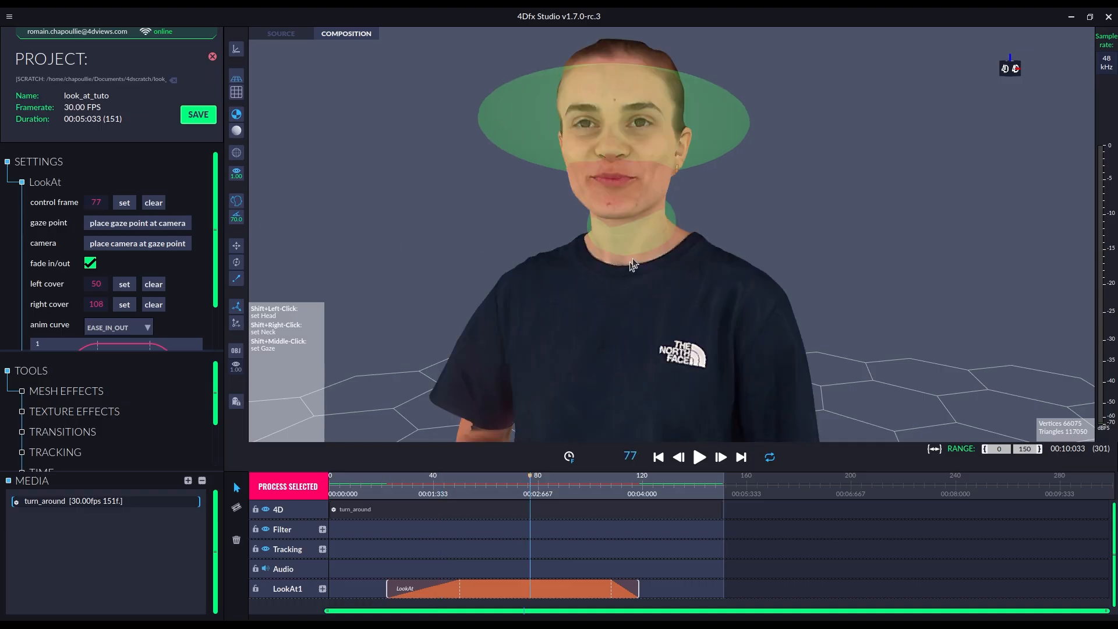
pyautogui.click(650, 232)
pyautogui.moveTo(650, 233); pyautogui.dragTo(437, 260)
pyautogui.moveTo(600, 224); pyautogui.dragTo(684, 200)
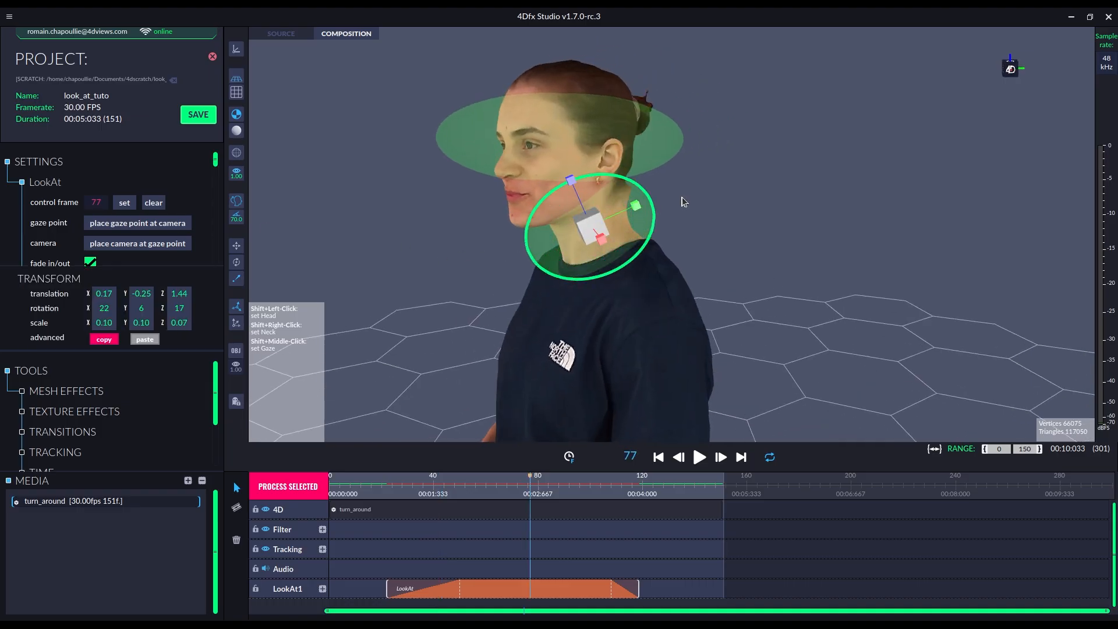
pyautogui.moveTo(570, 181); pyautogui.dragTo(619, 217)
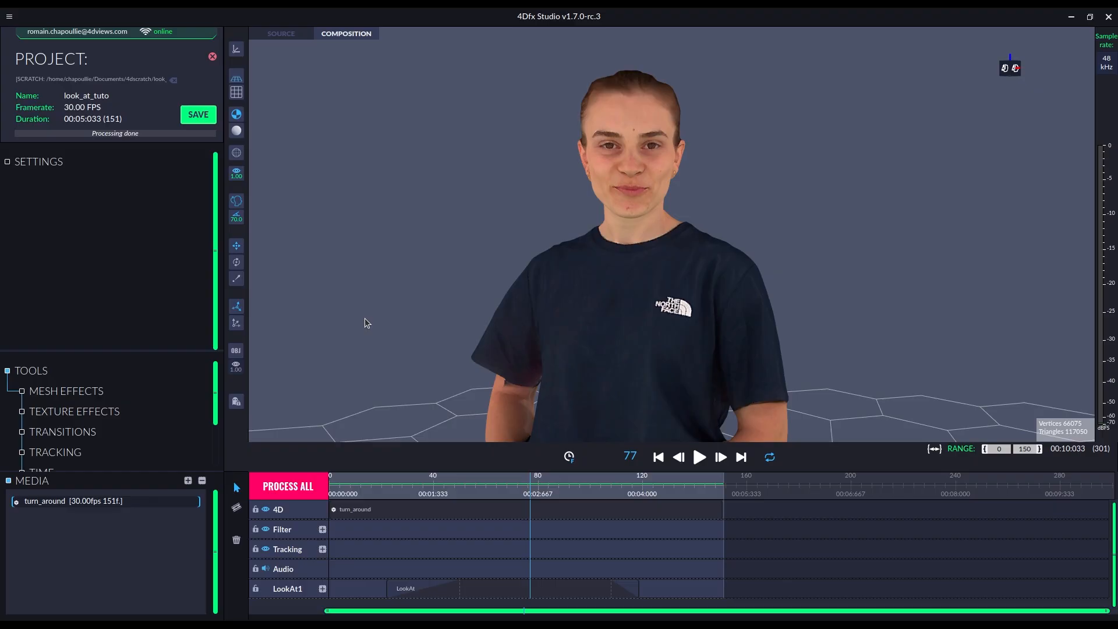
pyautogui.moveTo(702, 235); pyautogui.dragTo(513, 250)
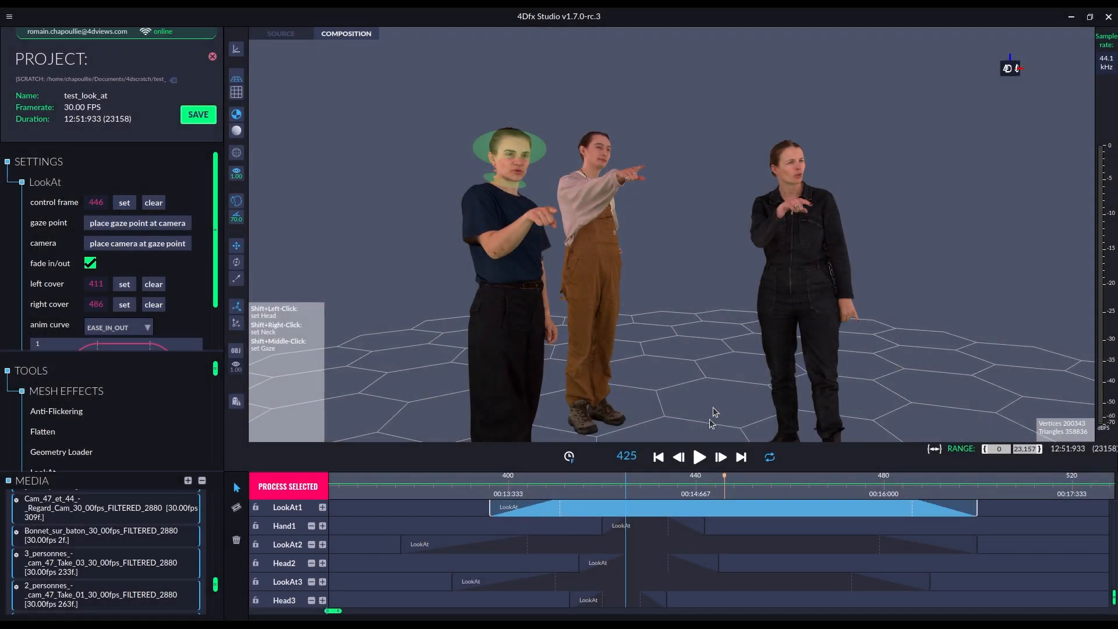
# Examine the separate LookAt blocks on the Hand1, LookAt2, Head2, LookAt3 and Head3 tracks of the test_look_at project.
pyautogui.click(661, 527)
pyautogui.click(658, 548)
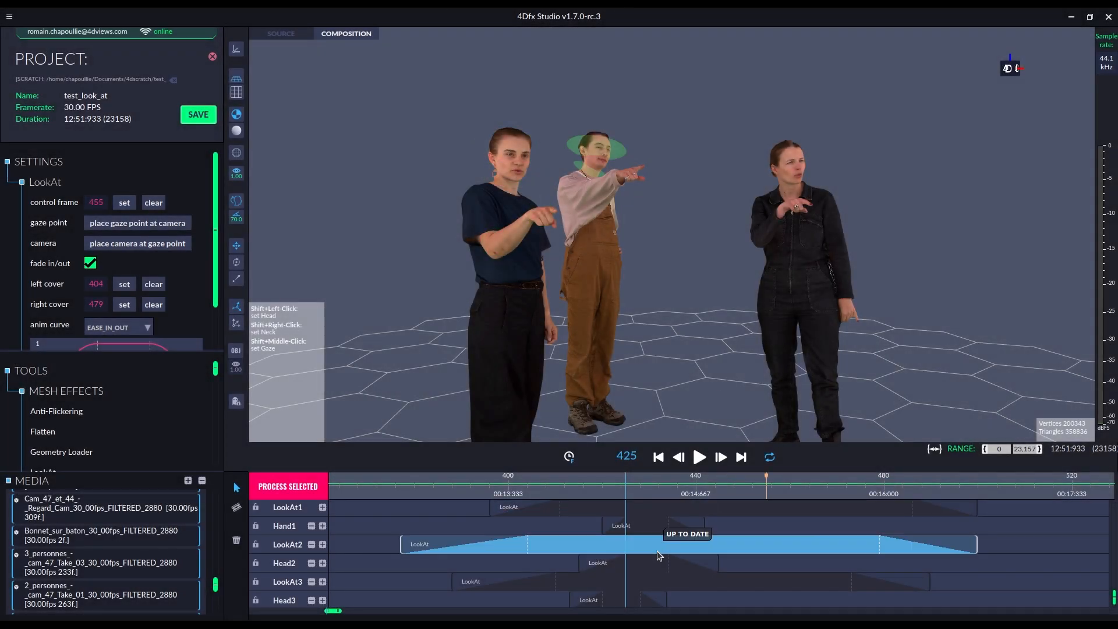
pyautogui.click(658, 564)
pyautogui.click(654, 585)
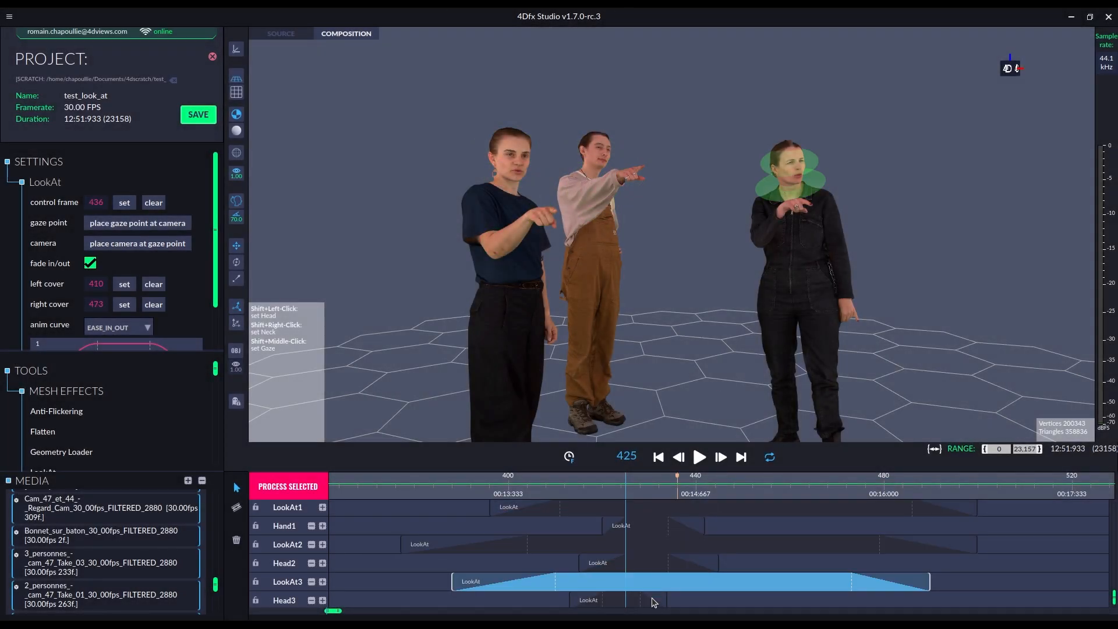
pyautogui.click(655, 601)
pyautogui.click(731, 526)
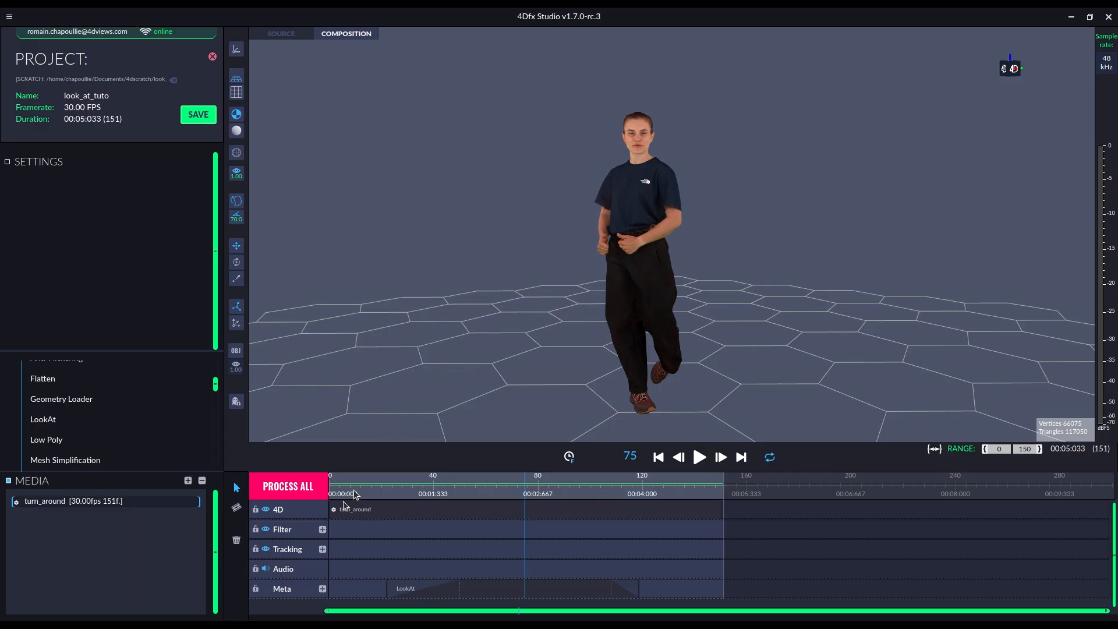
# Open the Meta track's name for editing in the look_at_tuto project.
pyautogui.doubleClick(282, 588)
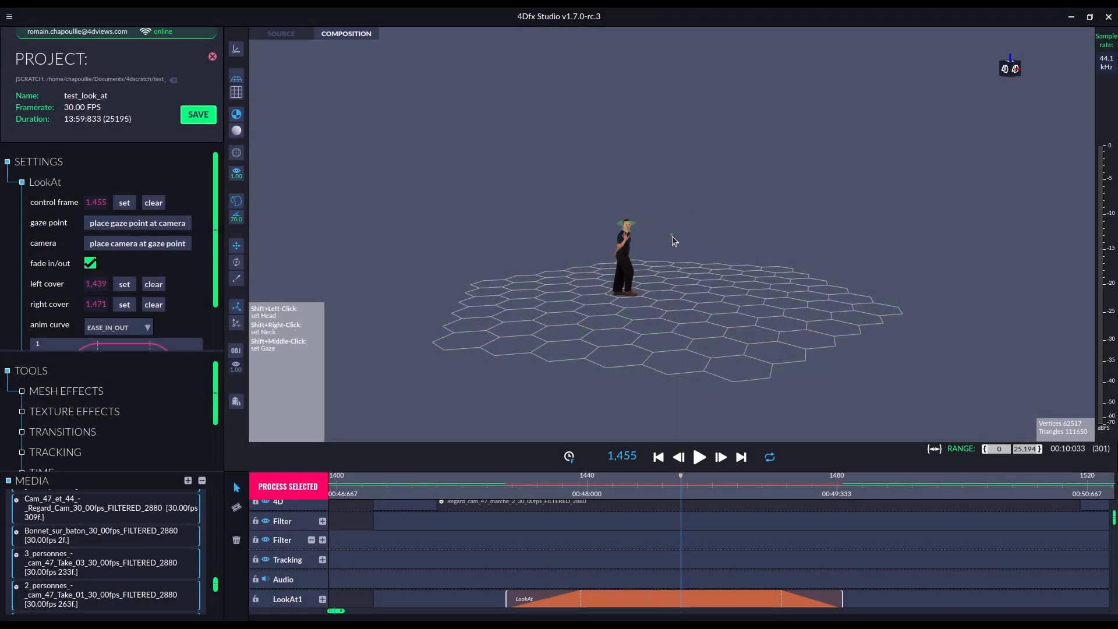
# At control frame 1,455, set the LookAt gaze controller's translation to X 4.96, Y -6.24 and Z 2.0.
pyautogui.click(673, 241)
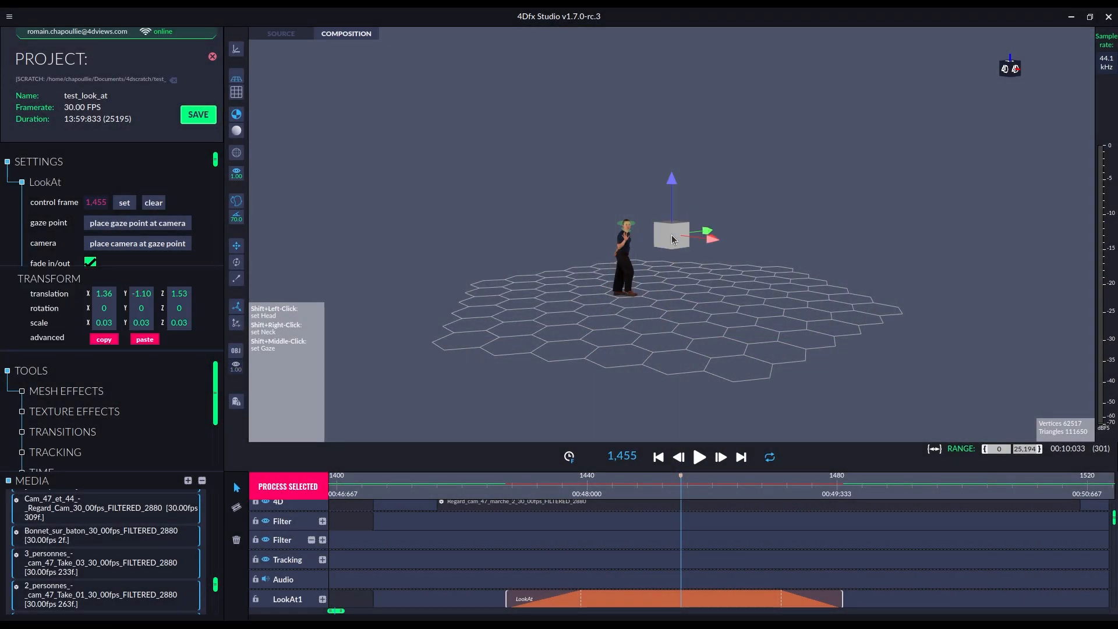
pyautogui.click(106, 294)
pyautogui.press('Tab')
pyautogui.write('-6.24')
pyautogui.press('Tab')
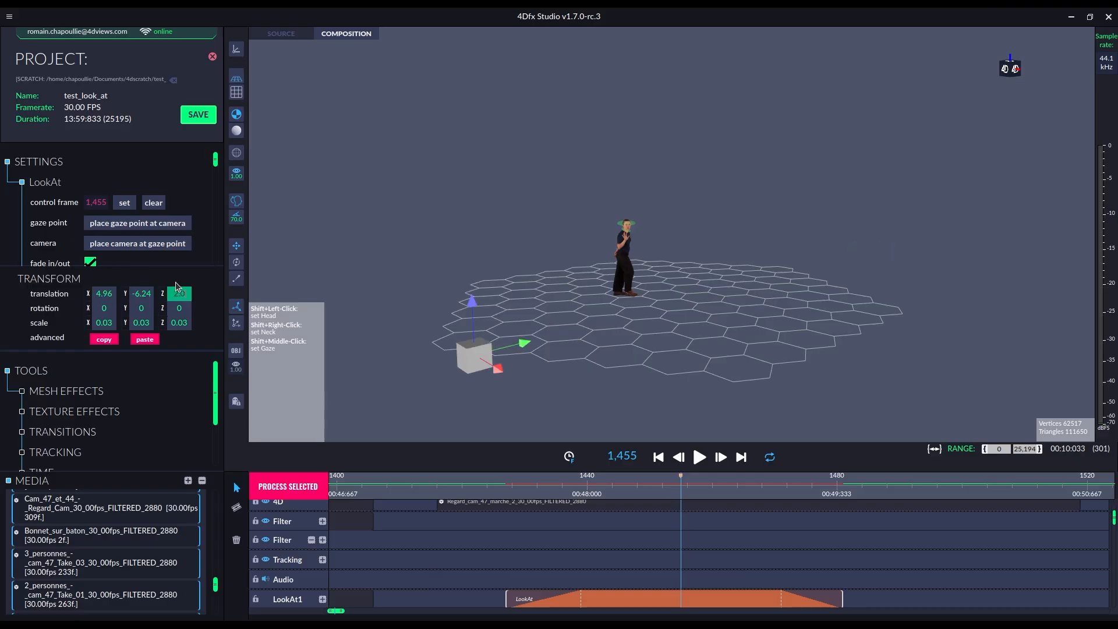
pyautogui.press('Return')
pyautogui.click(301, 208)
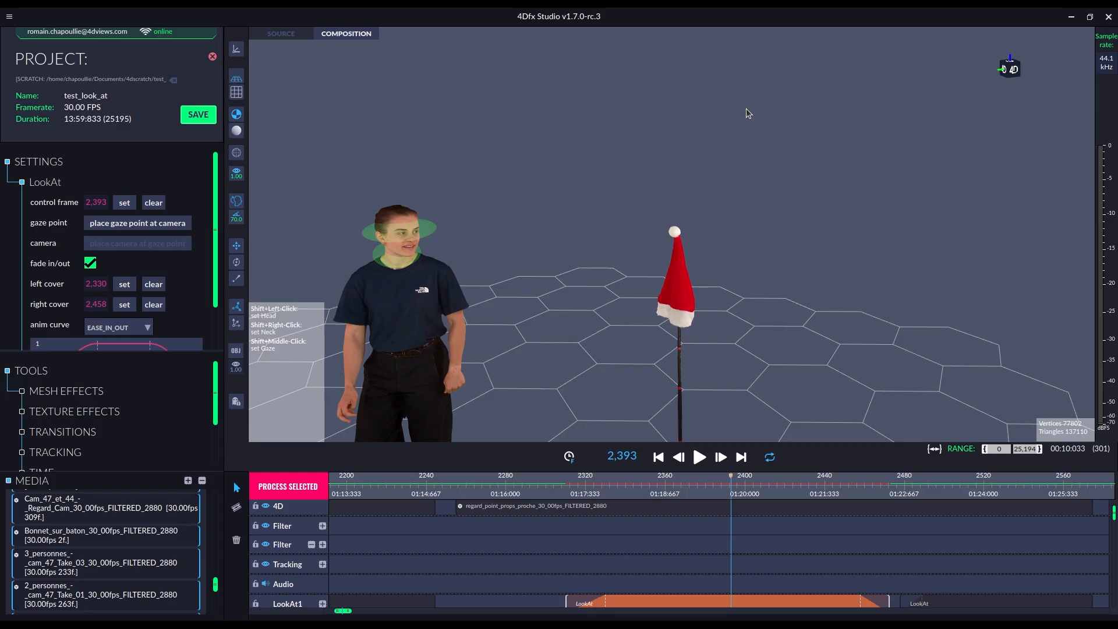
# At control frame 2,393, place the LookAt gaze controller on the white pompom of the Santa hat.
pyautogui.moveTo(749, 114); pyautogui.dragTo(731, 231)
pyautogui.scroll(8, 584, 283)
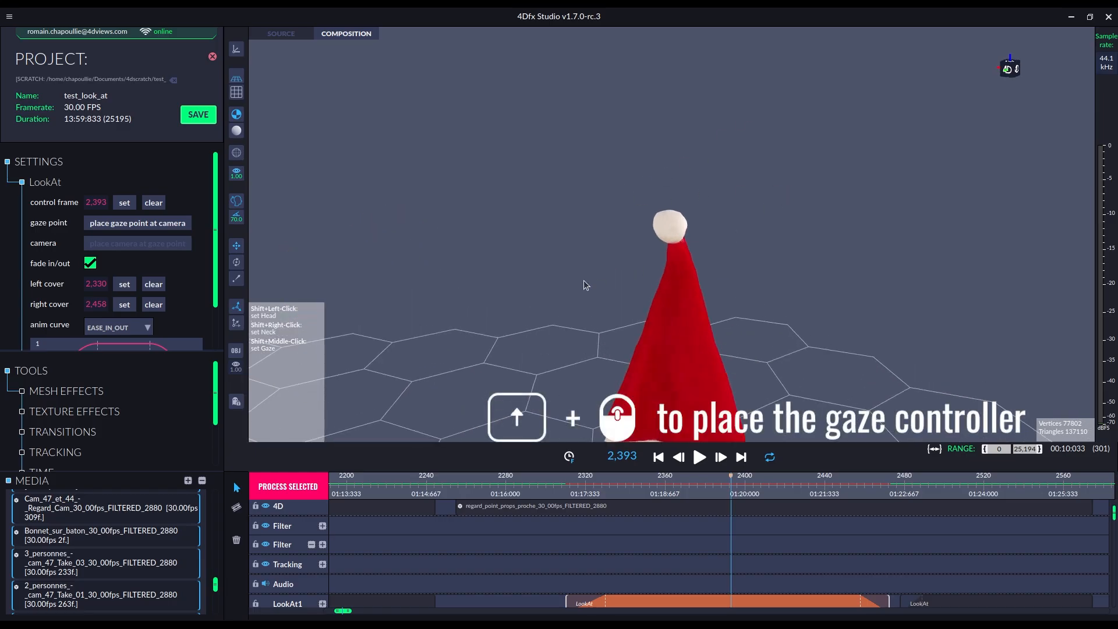
pyautogui.keyDown('shift'); pyautogui.middleClick(668, 225); pyautogui.keyUp('shift')
pyautogui.click(675, 232)
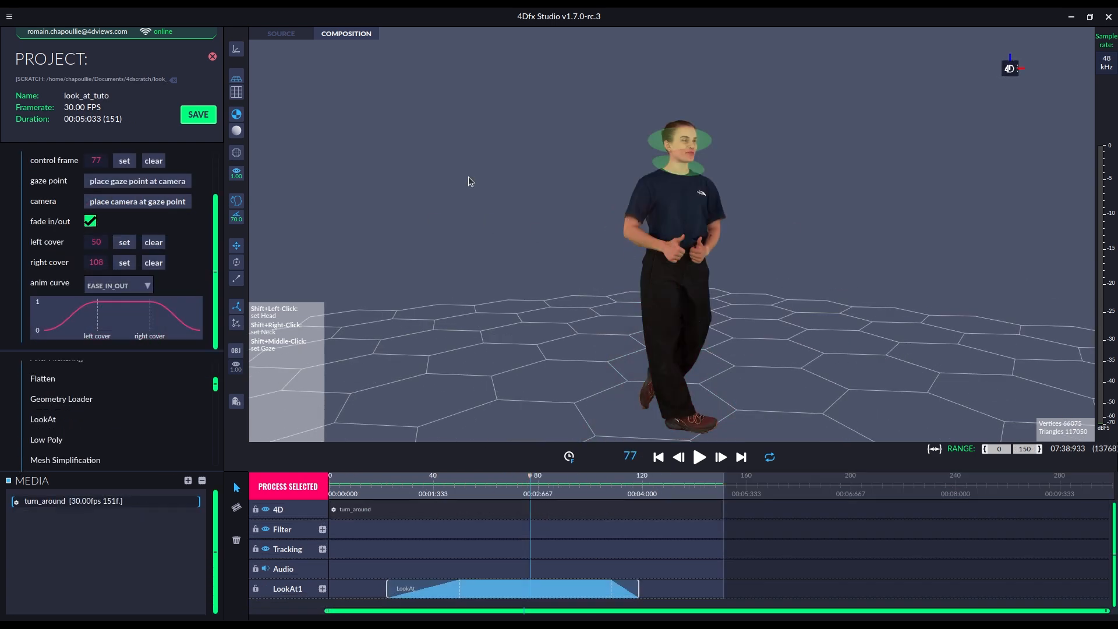
# In look_at_tuto, try the LINEAR and EASE_IN animation curves on the LookAt block.
pyautogui.click(140, 286)
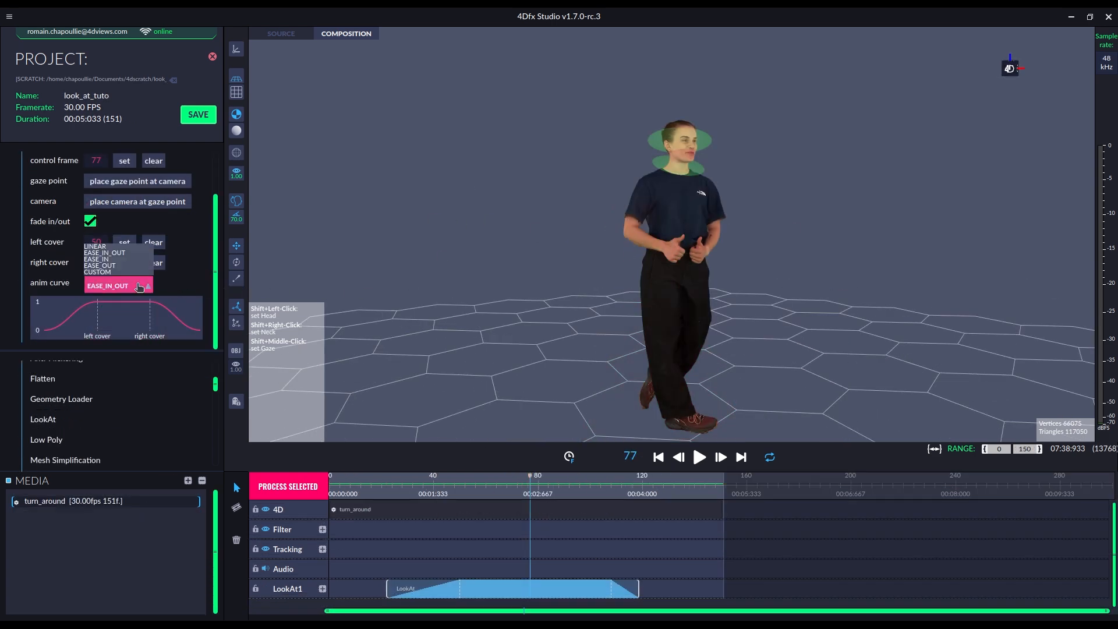
pyautogui.click(130, 246)
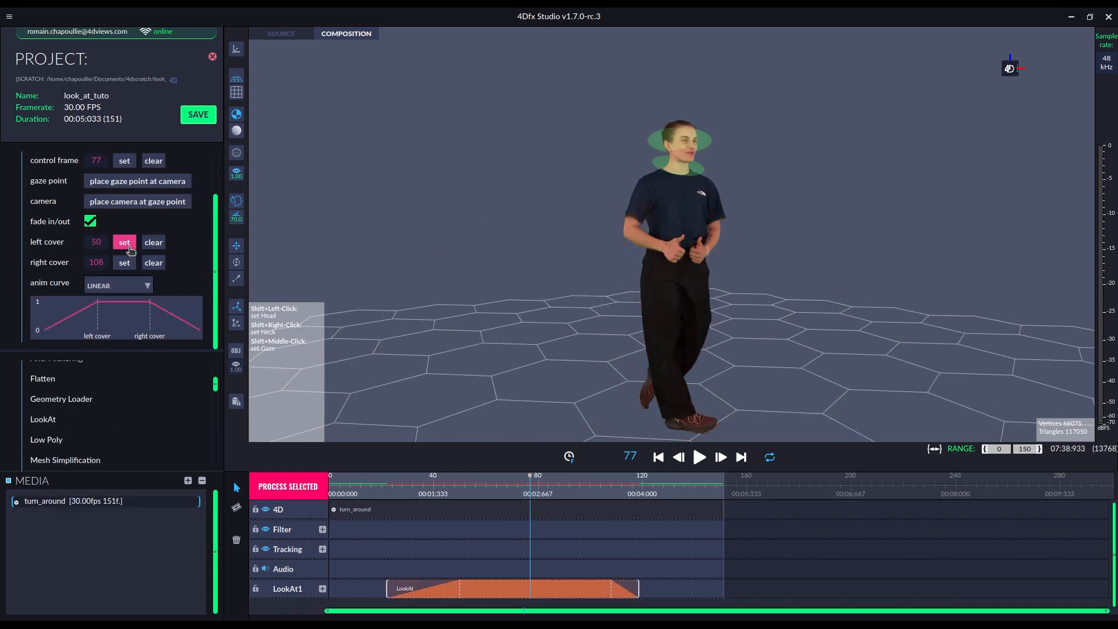
pyautogui.click(137, 286)
pyautogui.click(133, 260)
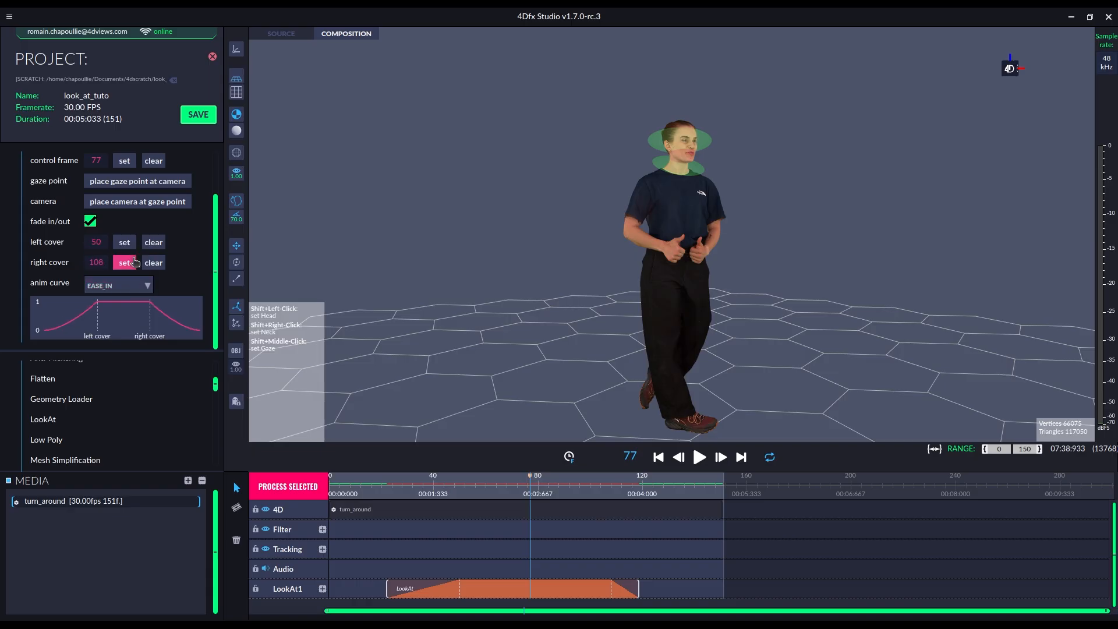
# Switch the LookAt block's animation curve to CUSTOM and reshape its Bezier curve.
pyautogui.click(136, 290)
pyautogui.click(98, 271)
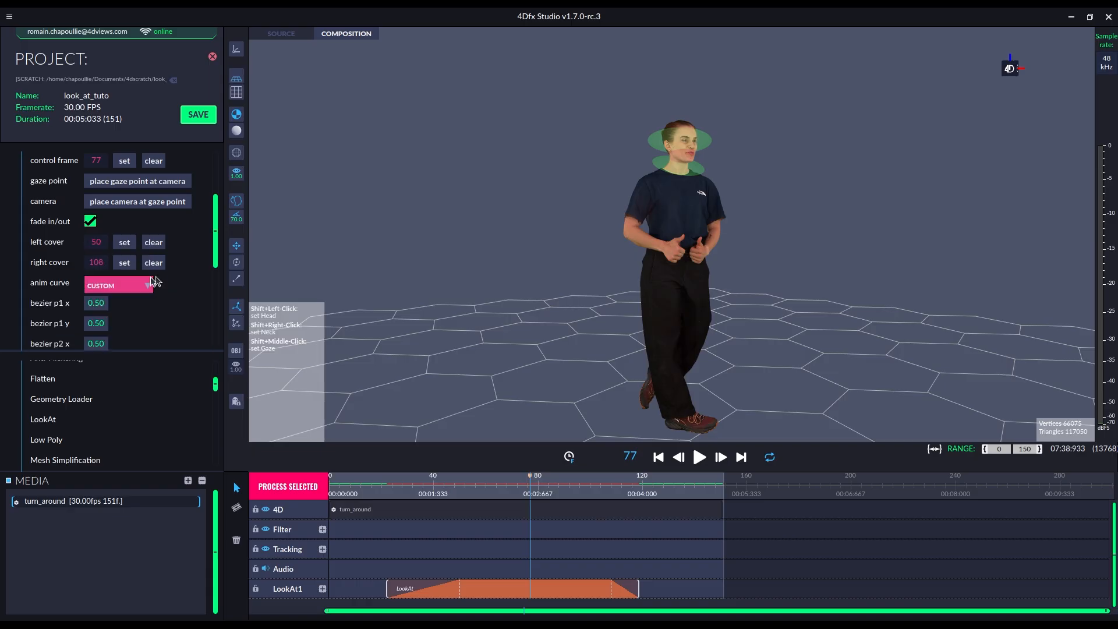
pyautogui.scroll(-3, 122, 232)
pyautogui.moveTo(98, 222); pyautogui.dragTo(78, 246)
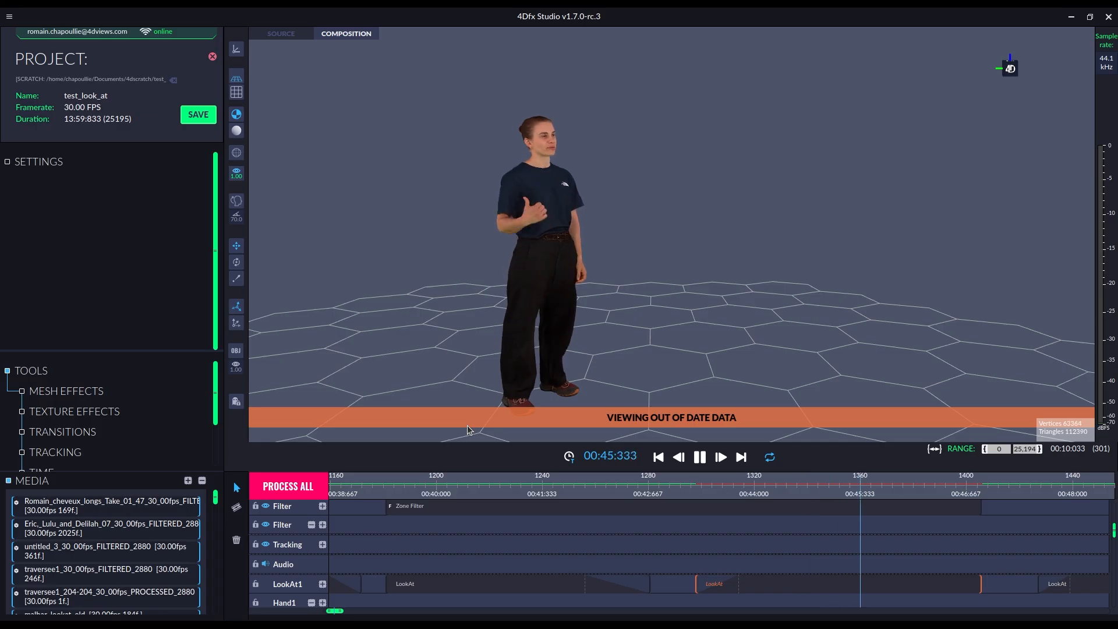
# In test_look_at, copy the gaze controller's transform from the LookAt1 block with control frame 1,229.
pyautogui.click(442, 506)
pyautogui.click(471, 586)
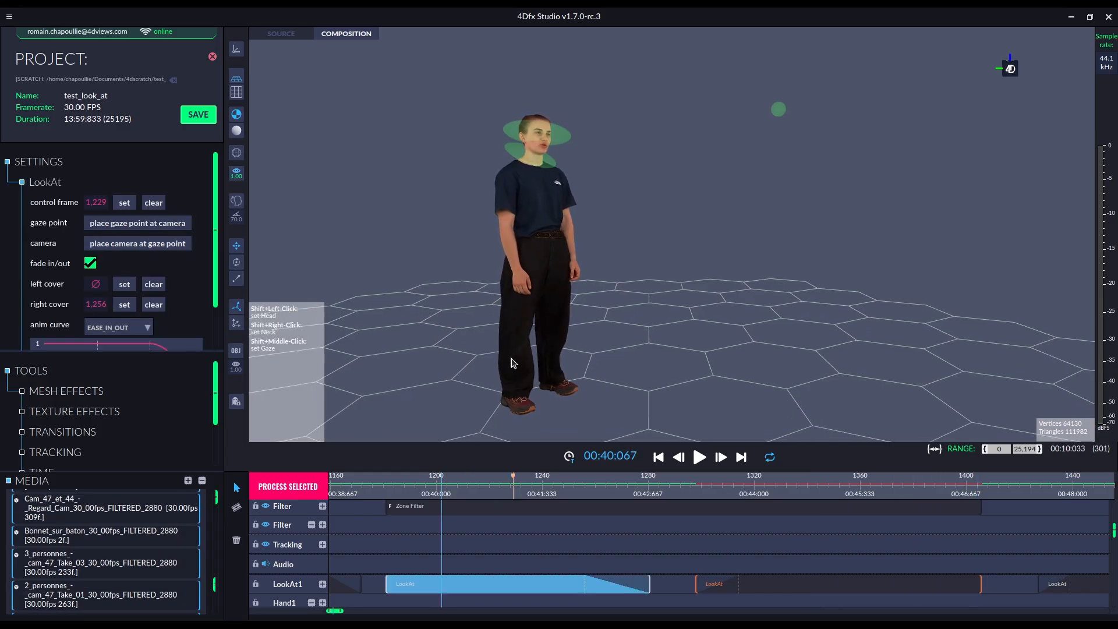
pyautogui.click(785, 118)
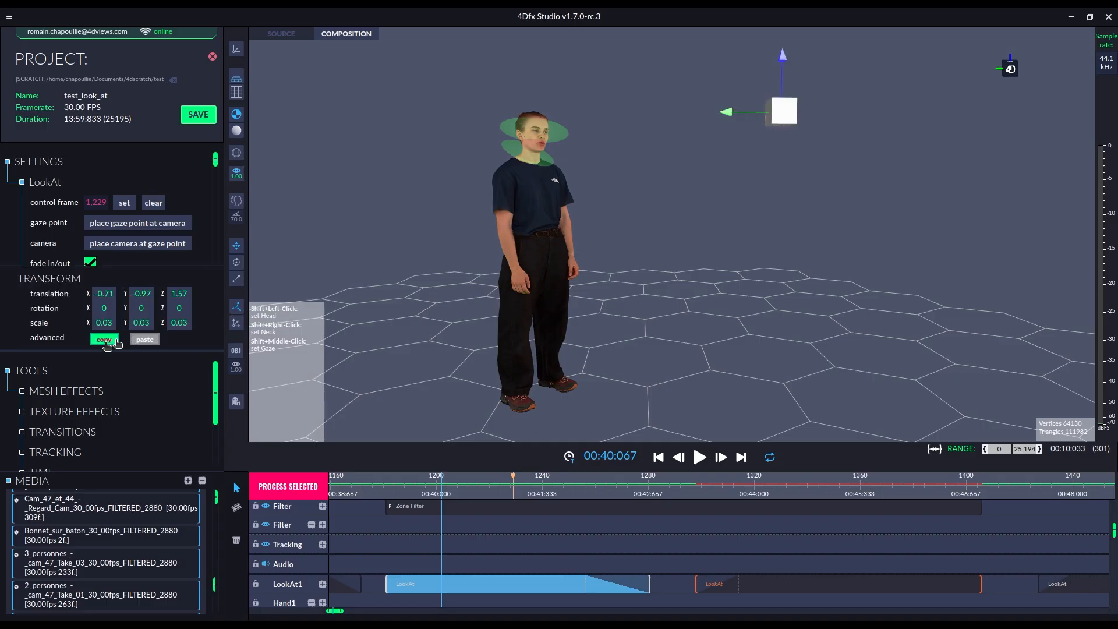
# On the LookAt1 block with control frame 1,342, place a gaze controller, paste the copied transform onto it and process the block.
pyautogui.click(789, 492)
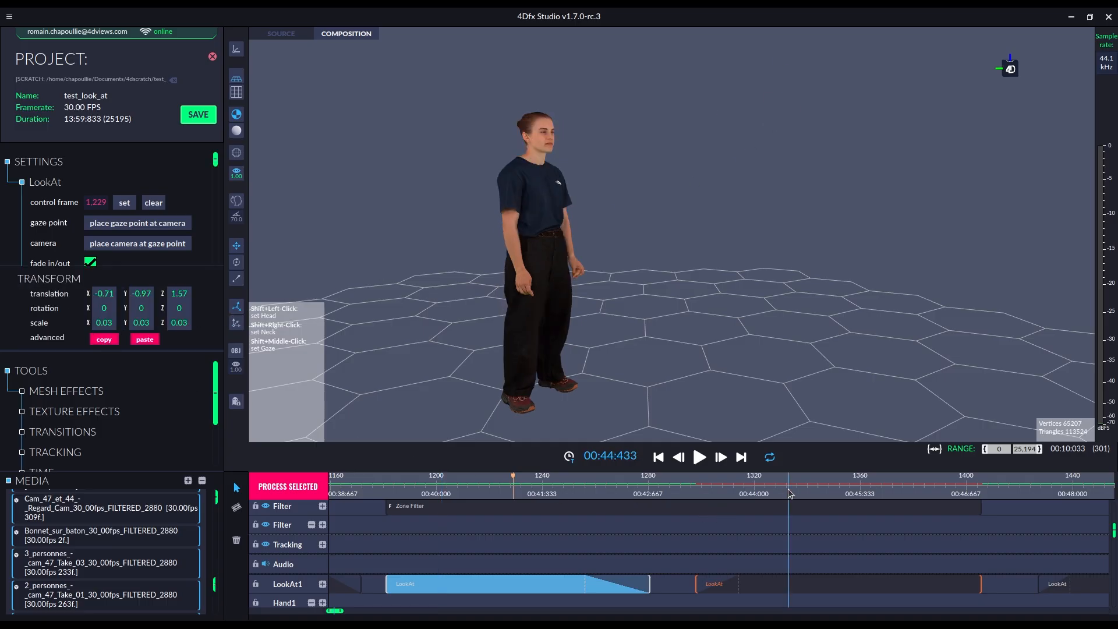
pyautogui.click(804, 584)
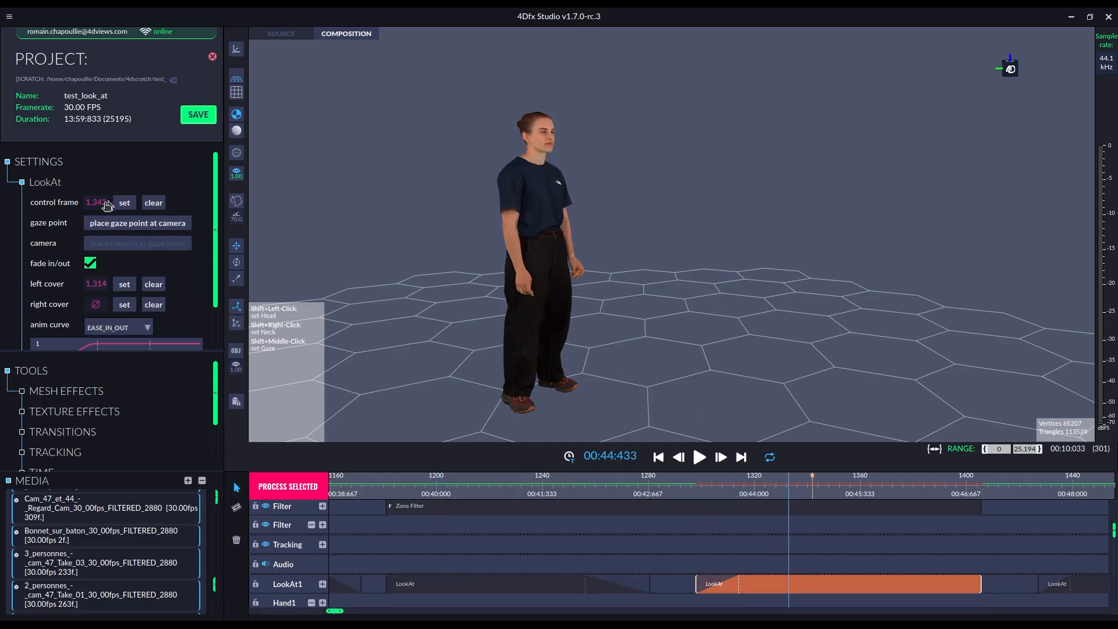
pyautogui.keyDown('shift'); pyautogui.middleClick(510, 197); pyautogui.keyUp('shift')
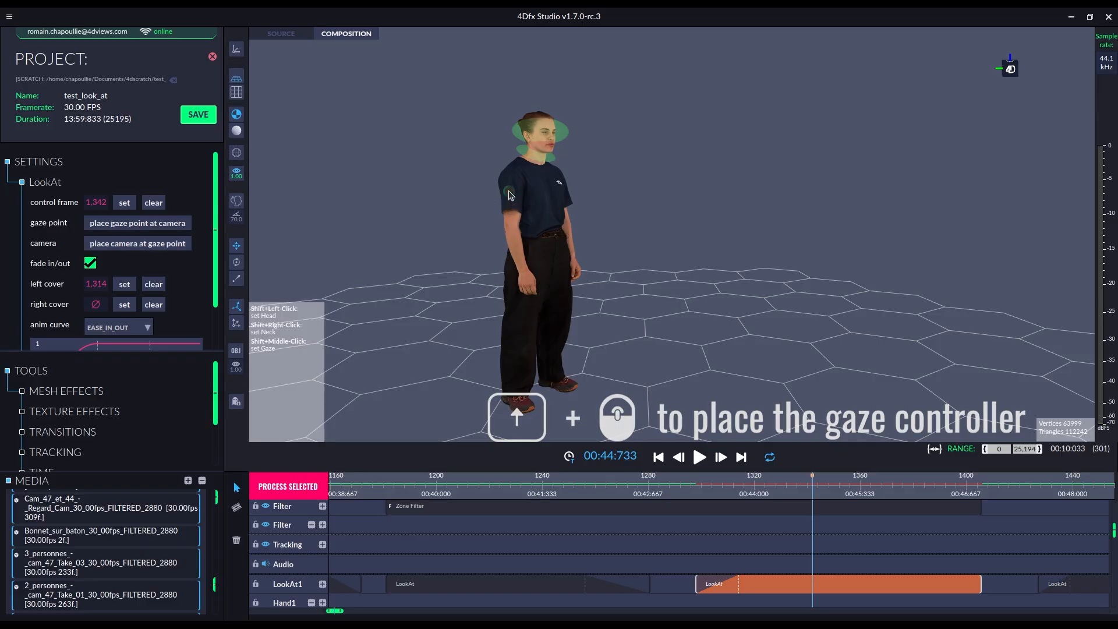
pyautogui.click(145, 340)
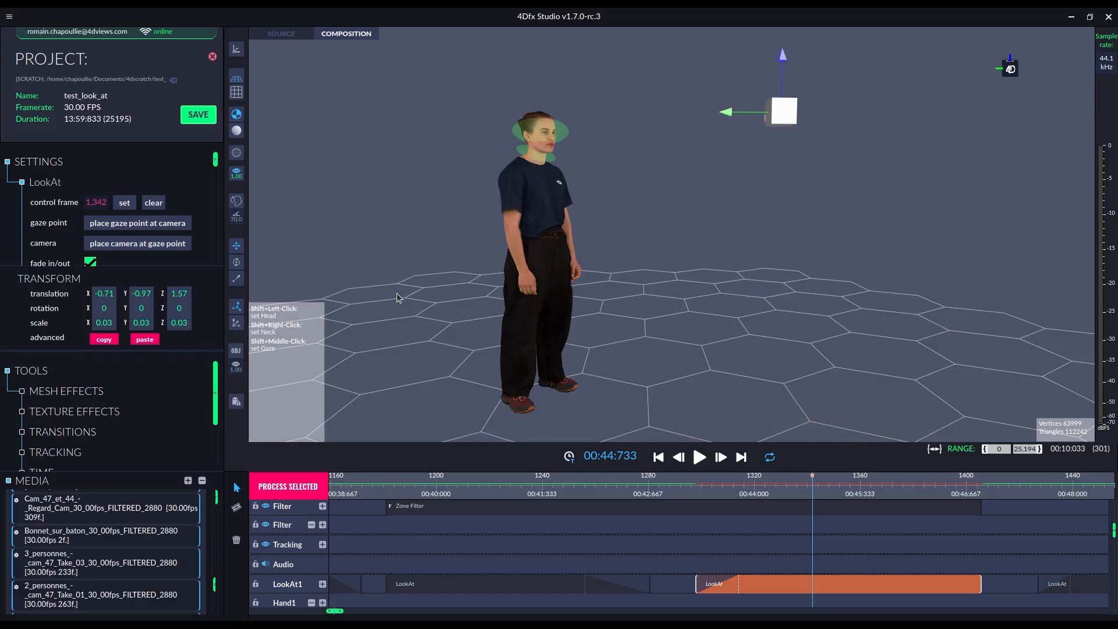
pyautogui.click(604, 340)
pyautogui.click(287, 485)
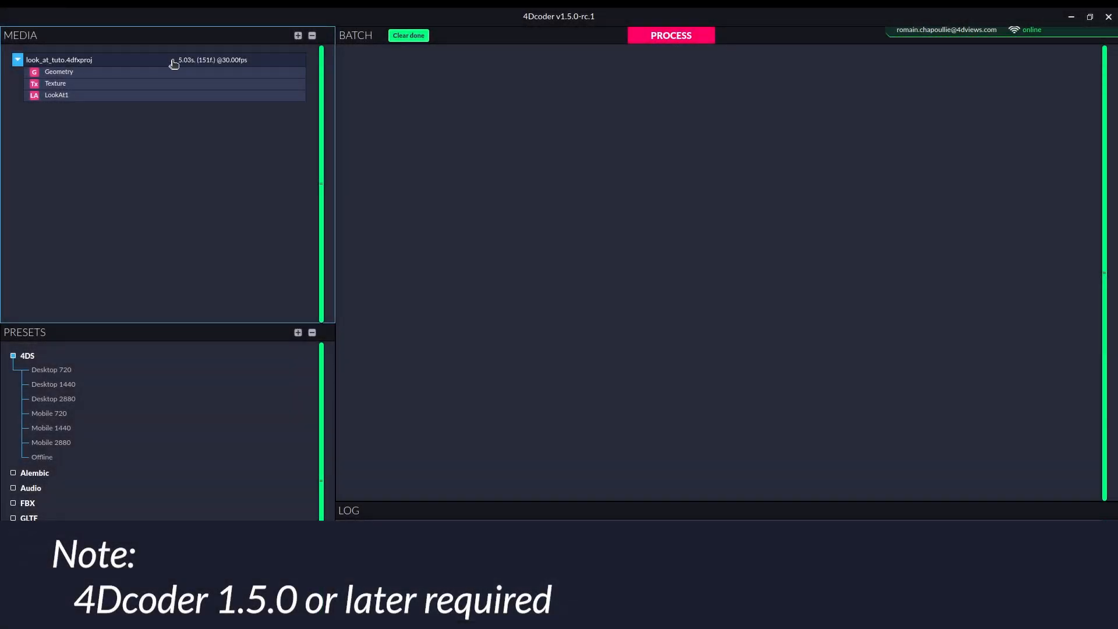
# Switch to 4Dcoder and batch-export look_at_tuto.4dfxproj as 4DS with the Desktop 2880 preset.
pyautogui.moveTo(170, 64); pyautogui.dragTo(457, 103)
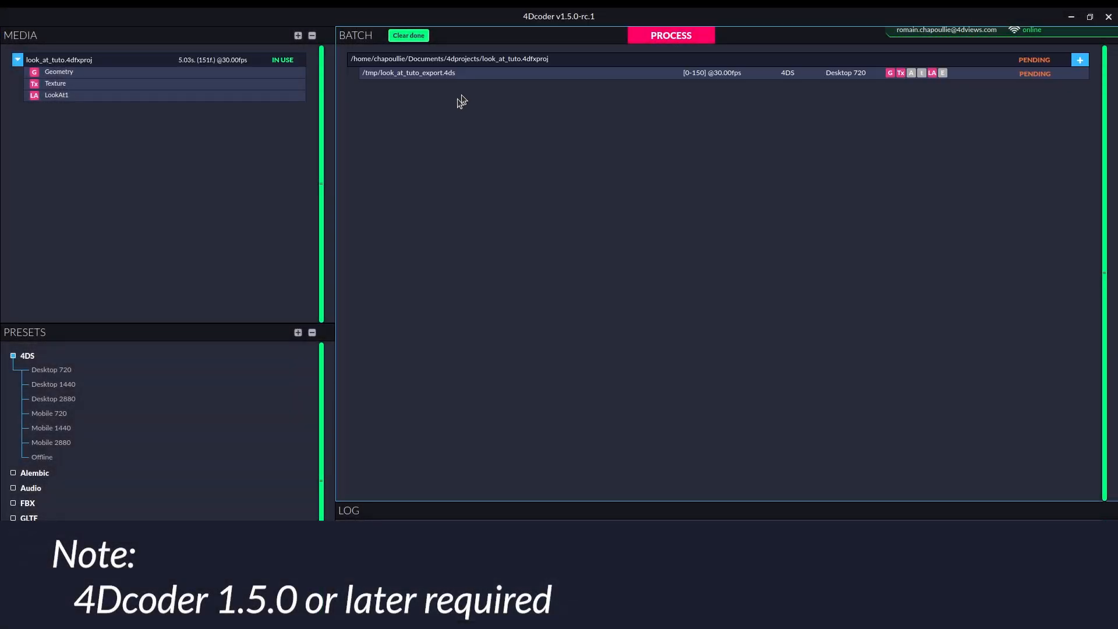
pyautogui.doubleClick(474, 74)
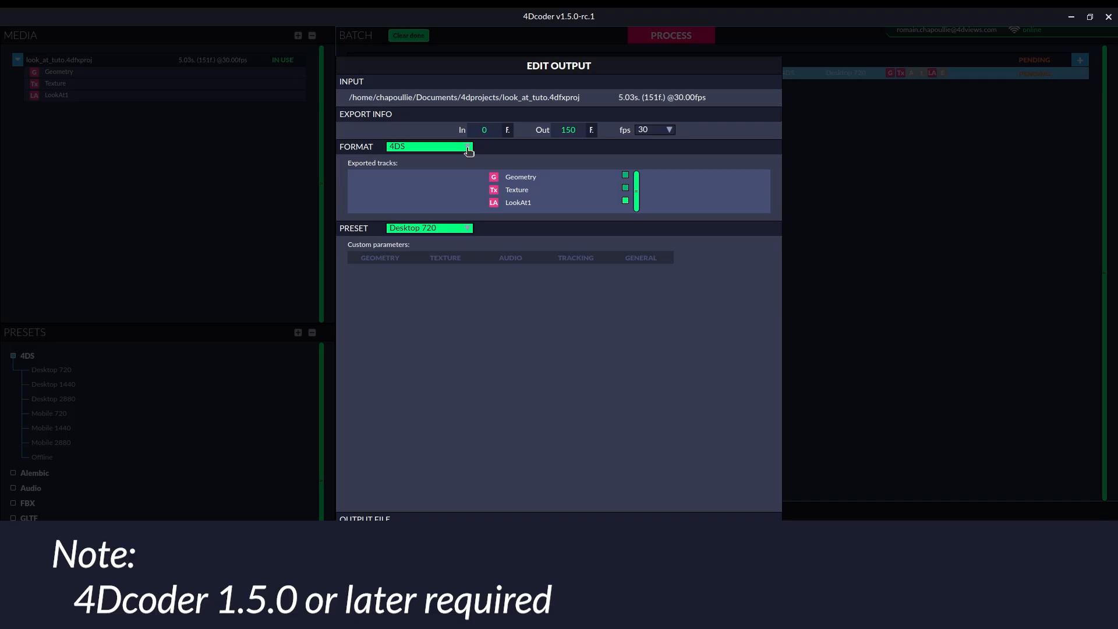
pyautogui.click(449, 227)
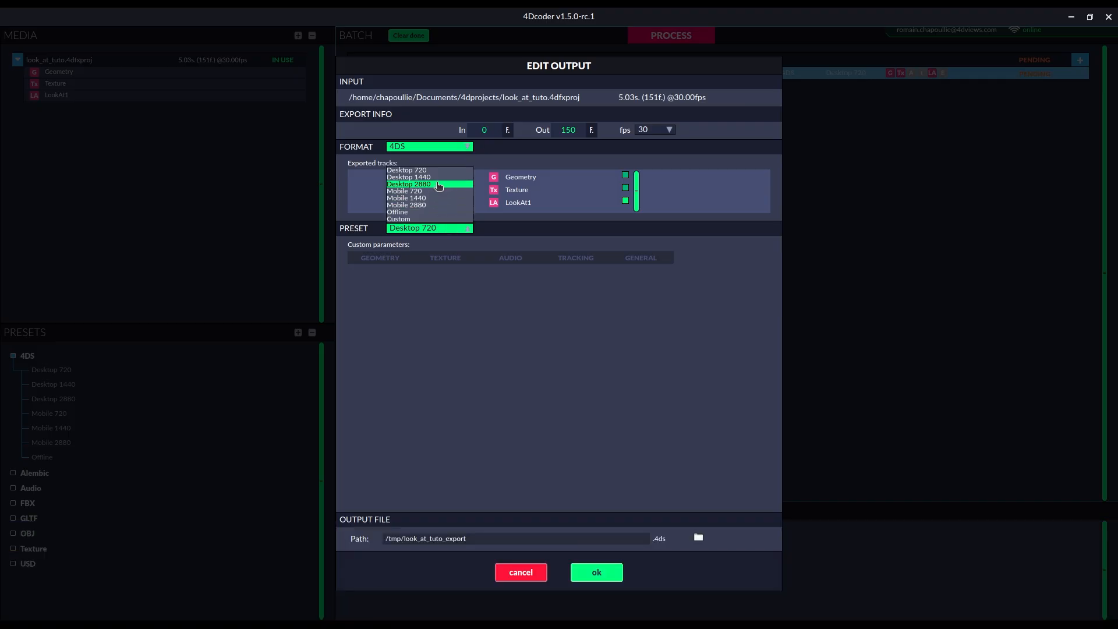
pyautogui.click(419, 186)
pyautogui.click(597, 572)
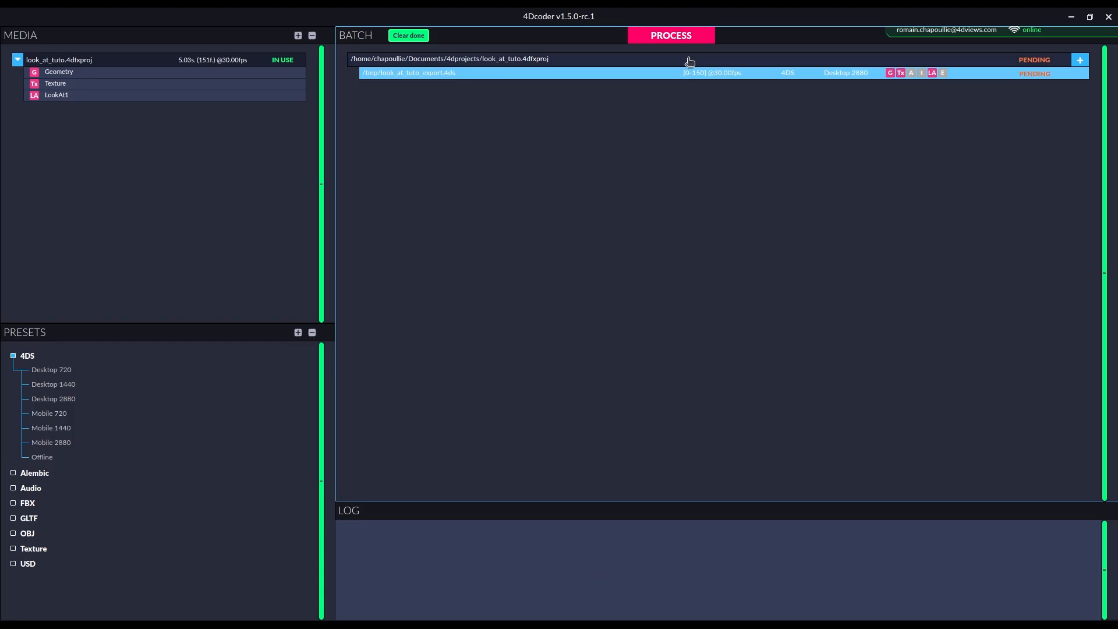
pyautogui.click(693, 38)
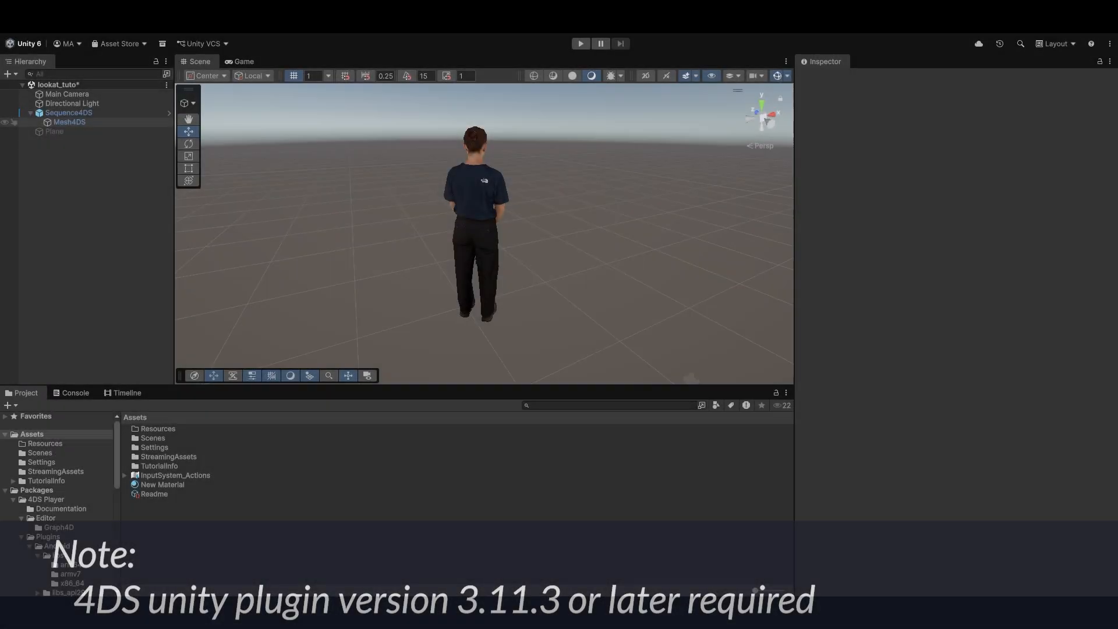
# In Unity, enable the Look At script on Mesh4DS with Main Camera as its target, and play the scene.
pyautogui.click(71, 125)
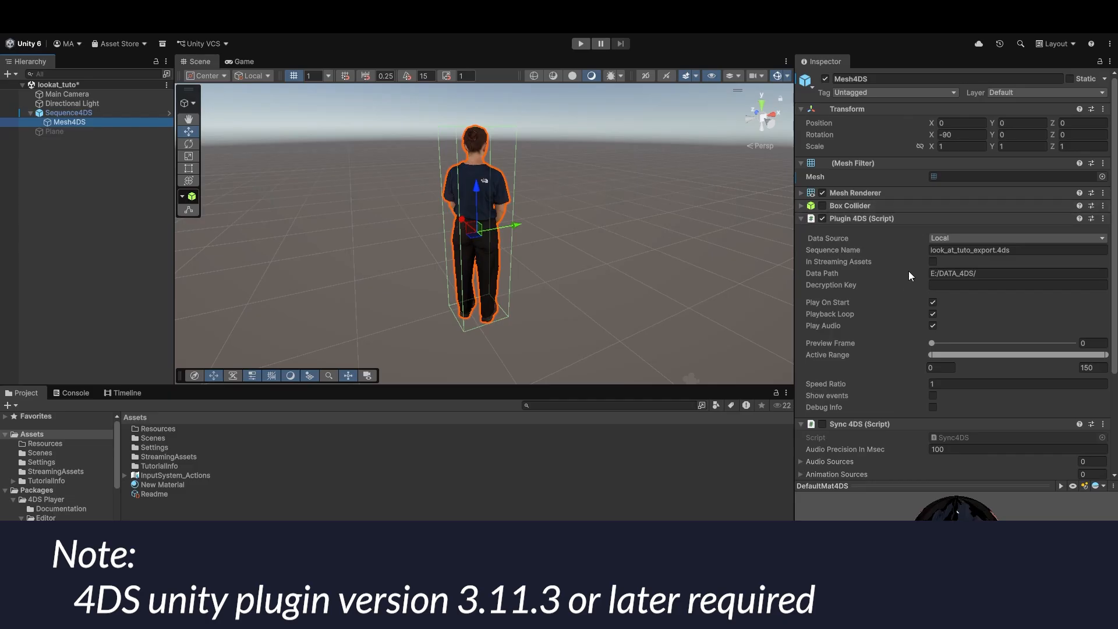
pyautogui.scroll(-5, 889, 289)
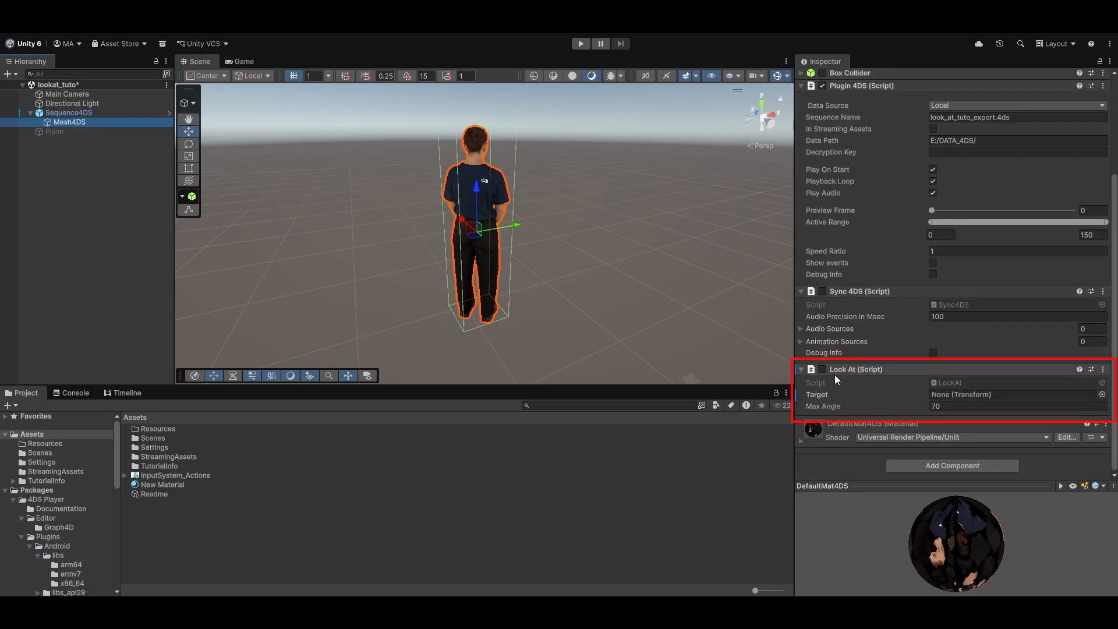
pyautogui.click(822, 370)
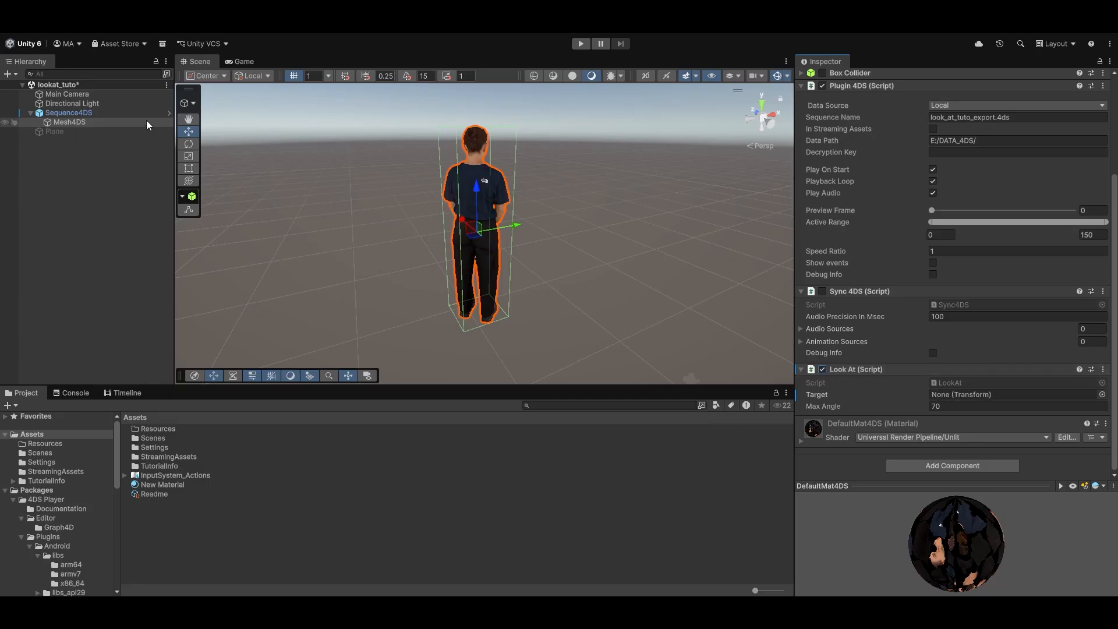
pyautogui.moveTo(58, 99); pyautogui.dragTo(961, 402)
pyautogui.click(580, 44)
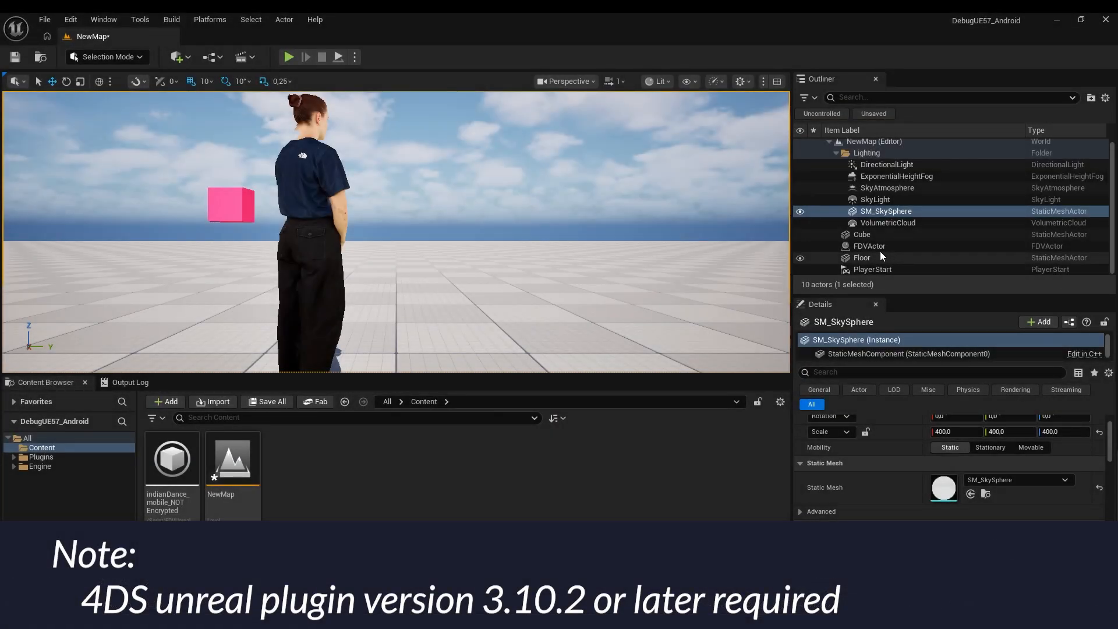
# In Unreal Engine, set the FDVActor's Look at Target to Cube and play the level.
pyautogui.click(869, 247)
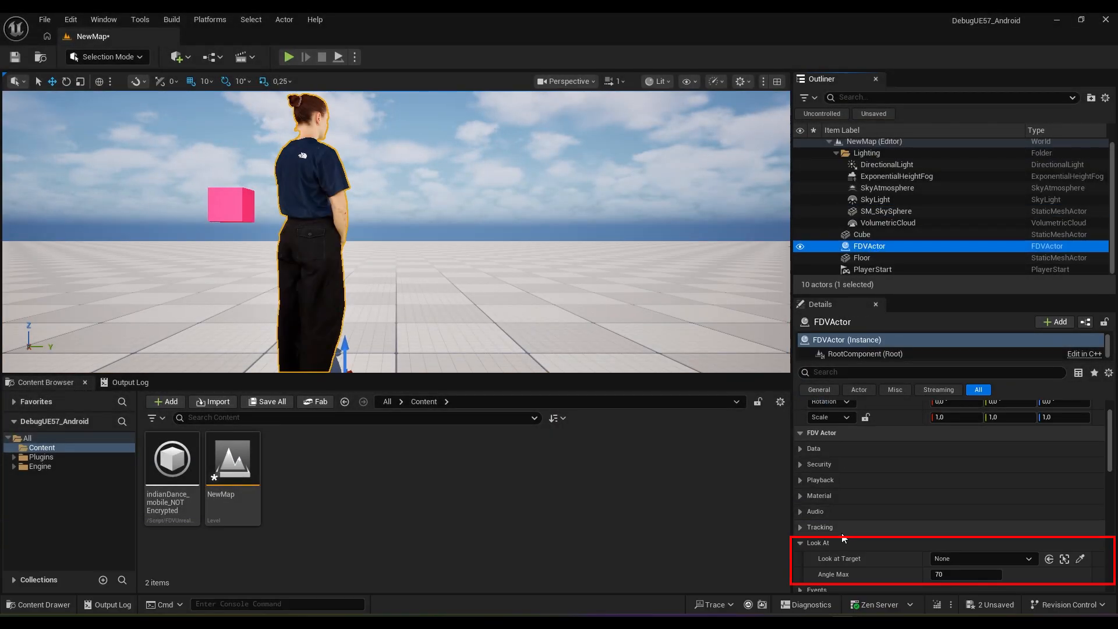
pyautogui.click(1024, 560)
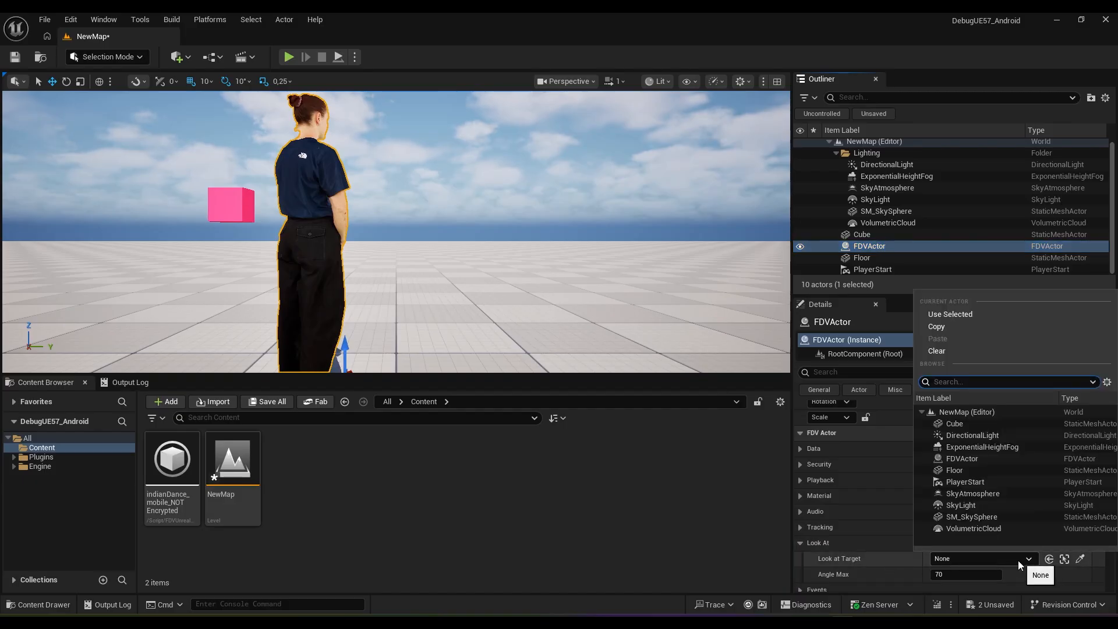
pyautogui.click(956, 425)
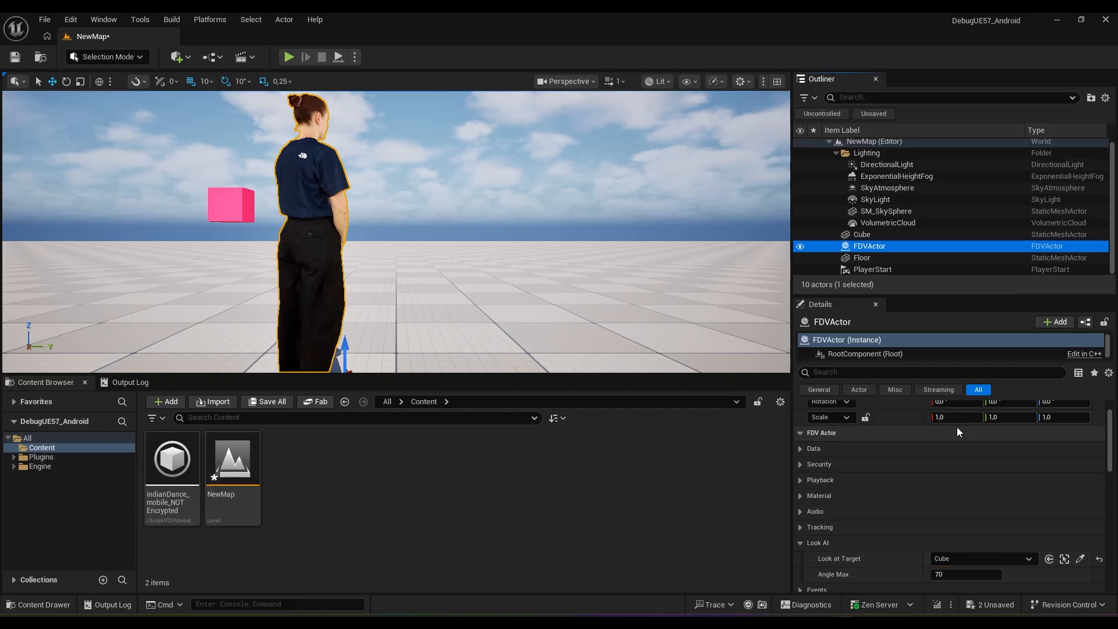
pyautogui.click(288, 56)
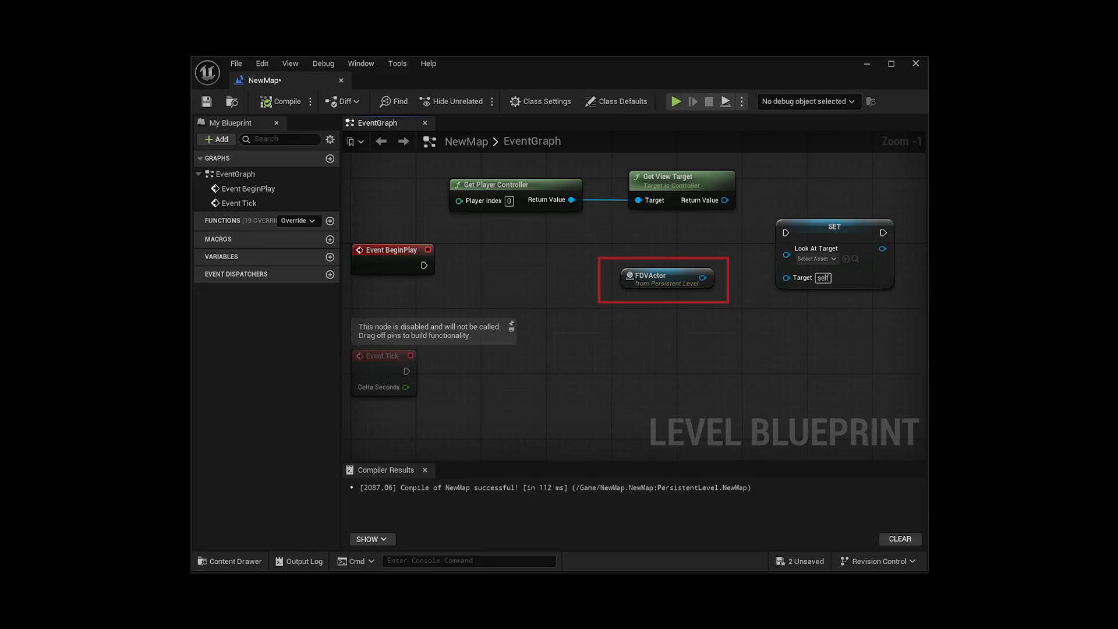
# In the level blueprint, wire FDVActor, Get View Target's return value and Event BeginPlay into the SET Look At Target node, and compile.
pyautogui.moveTo(703, 278); pyautogui.dragTo(785, 276)
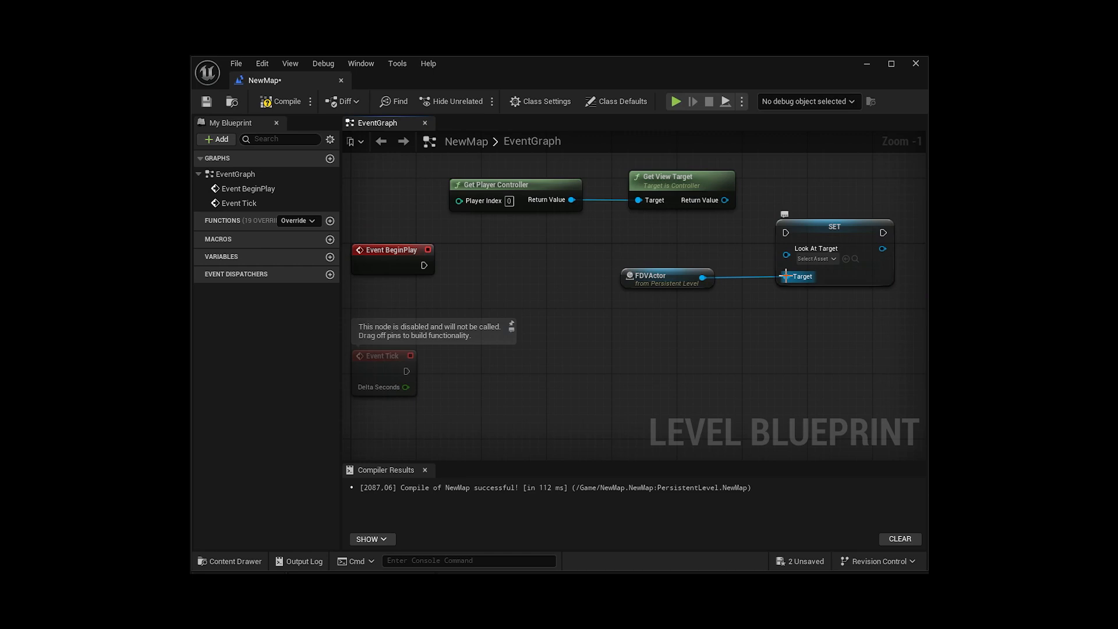
pyautogui.moveTo(724, 199); pyautogui.dragTo(786, 255)
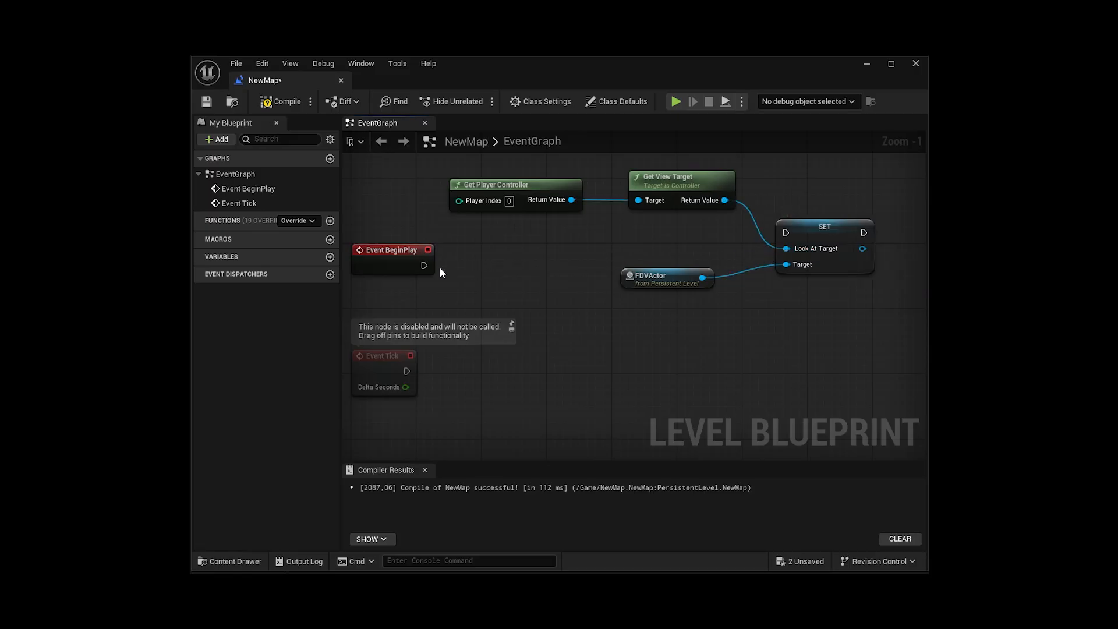
pyautogui.moveTo(424, 265); pyautogui.dragTo(785, 233)
pyautogui.click(280, 102)
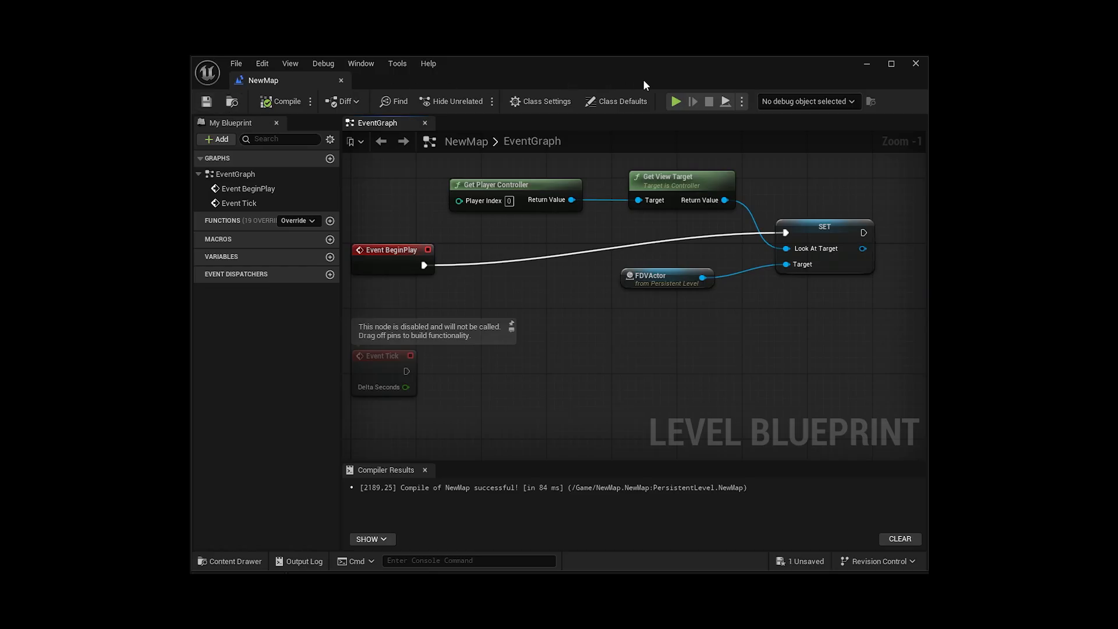